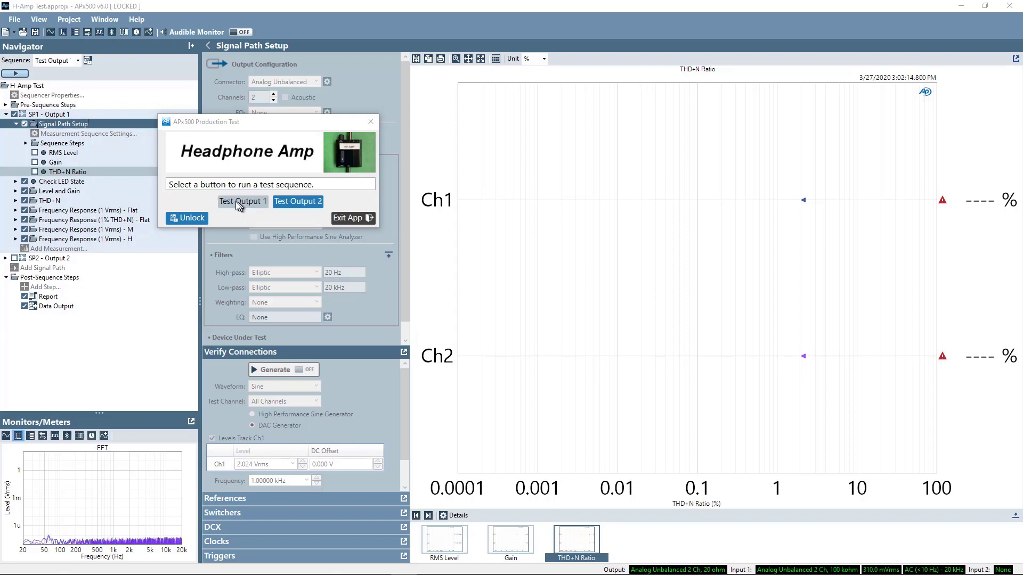
# Step: Launch the Test Output 1 sequence and enter product ID ABCD999
pyautogui.click(235, 201)
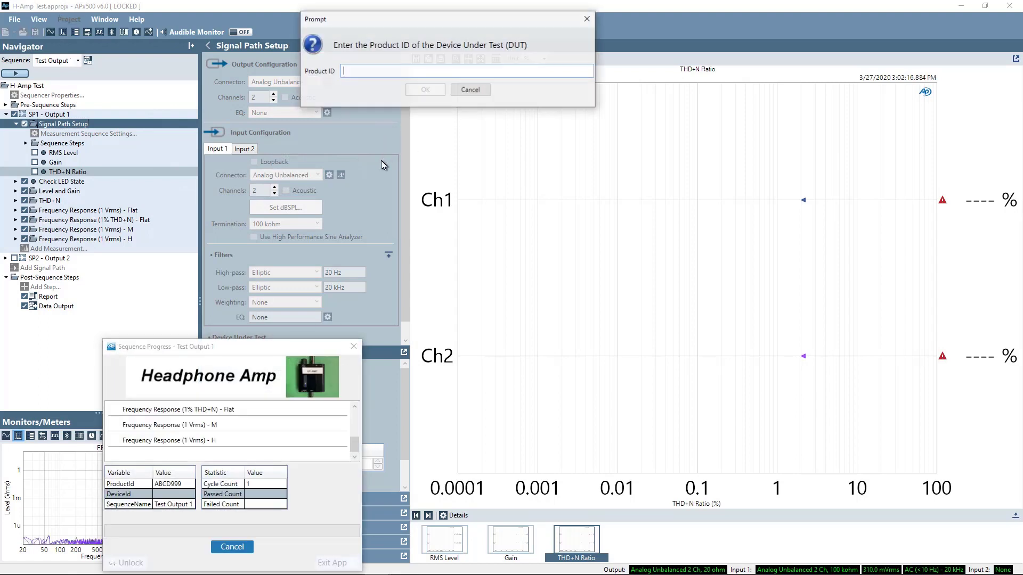
pyautogui.click(342, 162)
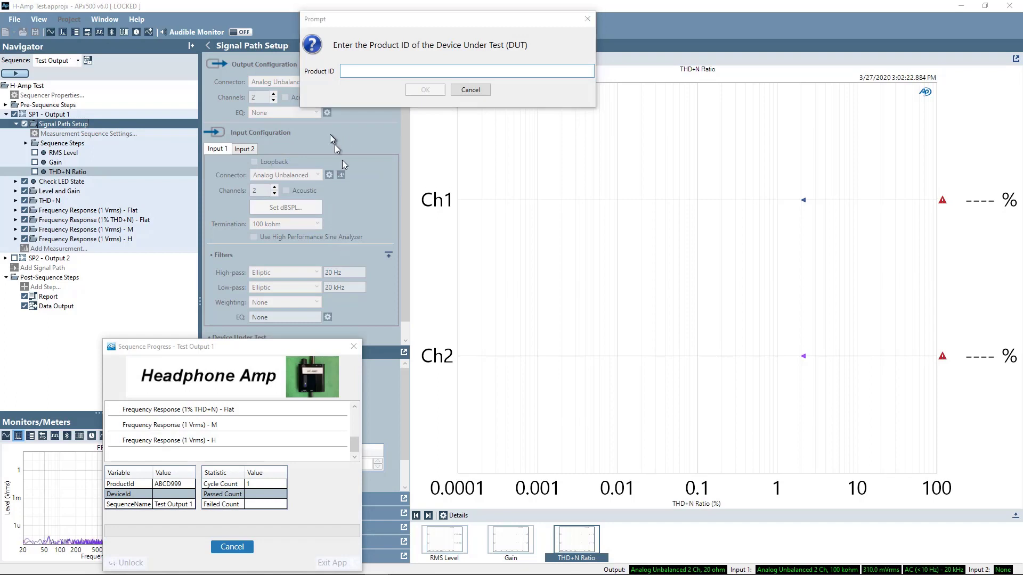
pyautogui.write('ABCD')
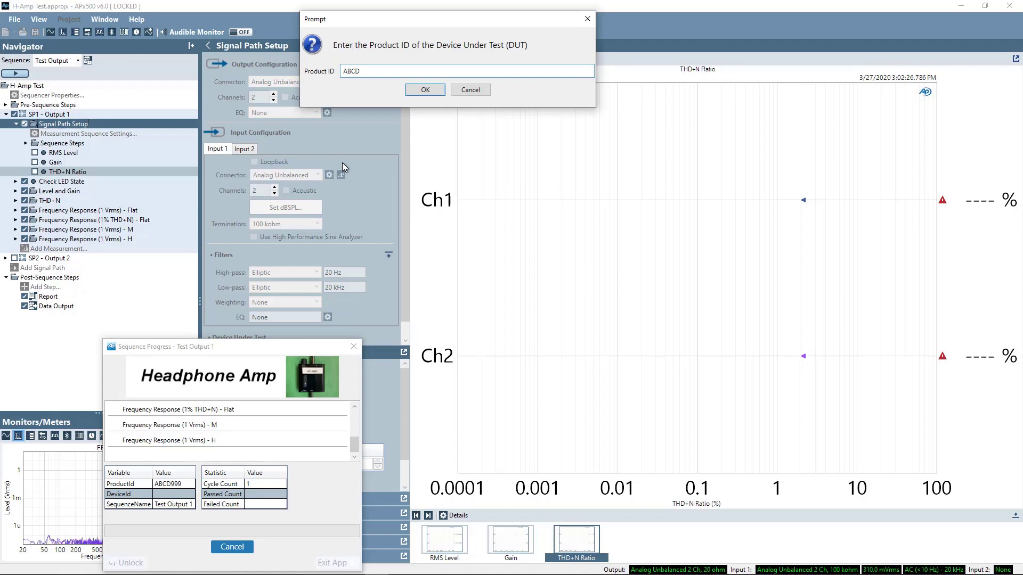
pyautogui.write('999')
pyautogui.press('Return')
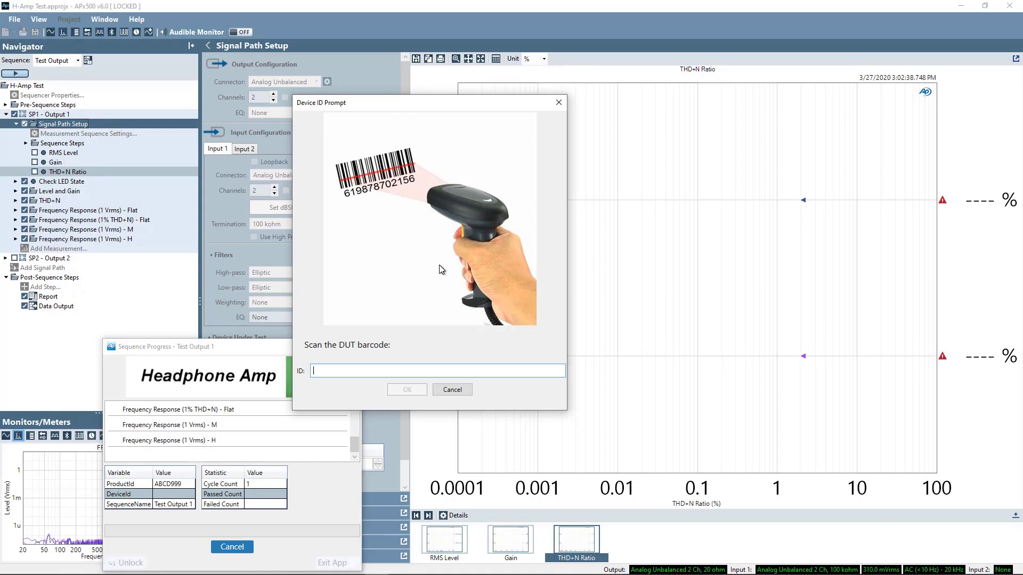
# Step: Enter device ID 1234001 and start the test sequence
pyautogui.write('1234')
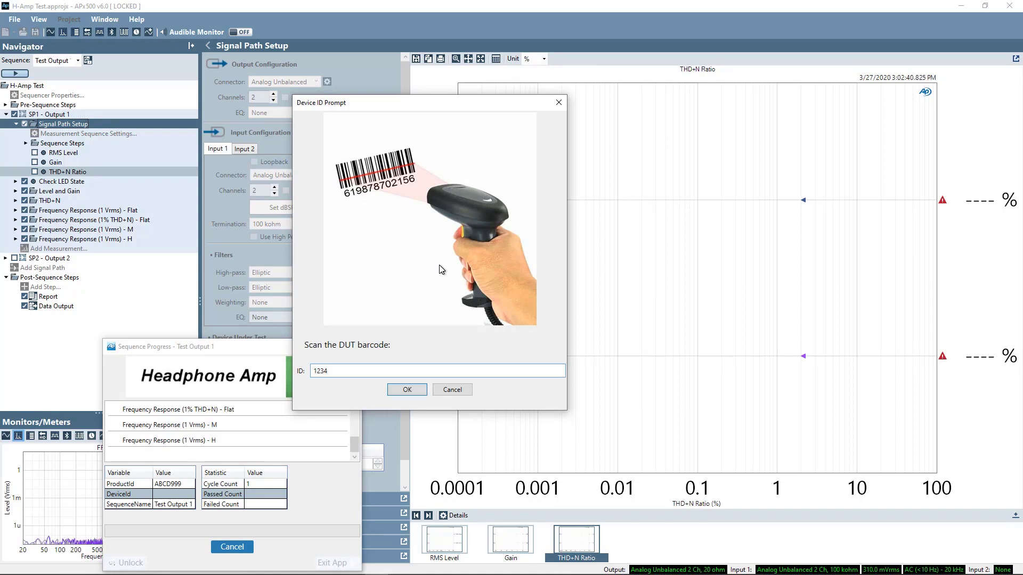
pyautogui.write('001')
pyautogui.press('Return')
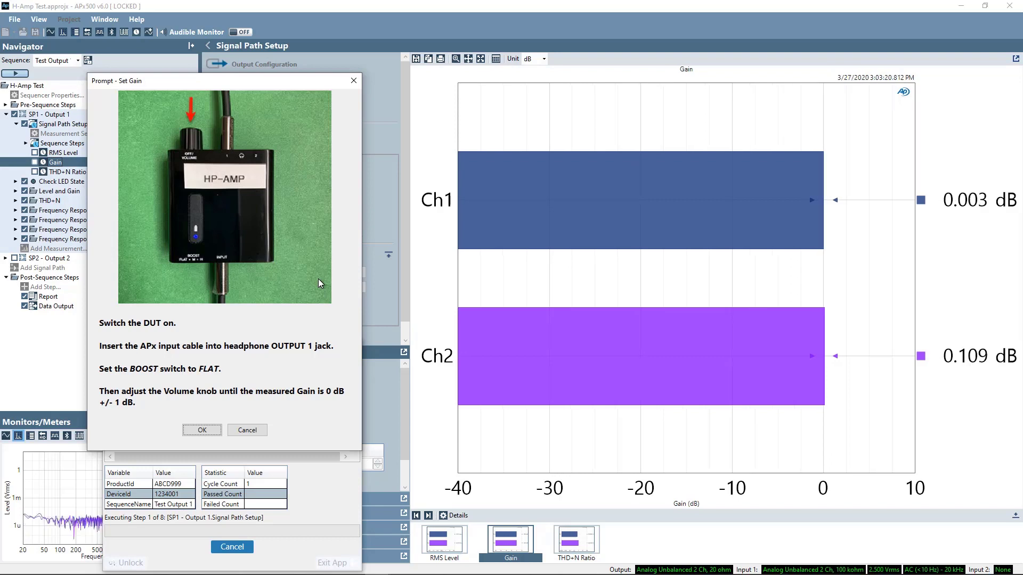
# Step: Accept the measured gain (Ch1 0.006 dB, Ch2 0.111 dB) in the Set Gain prompt
pyautogui.click(203, 431)
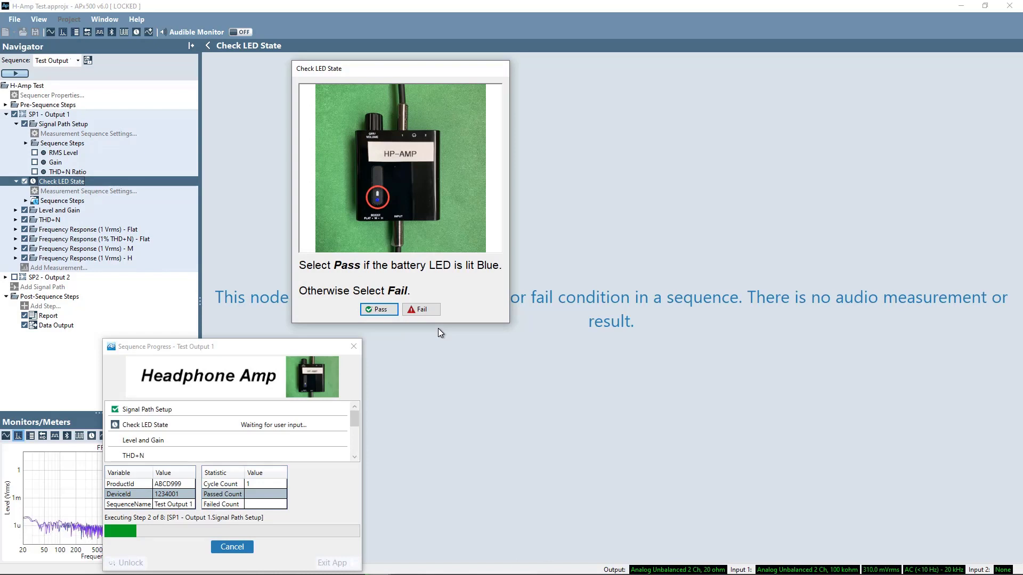
# Step: Mark the battery LED state check as Pass
pyautogui.click(381, 312)
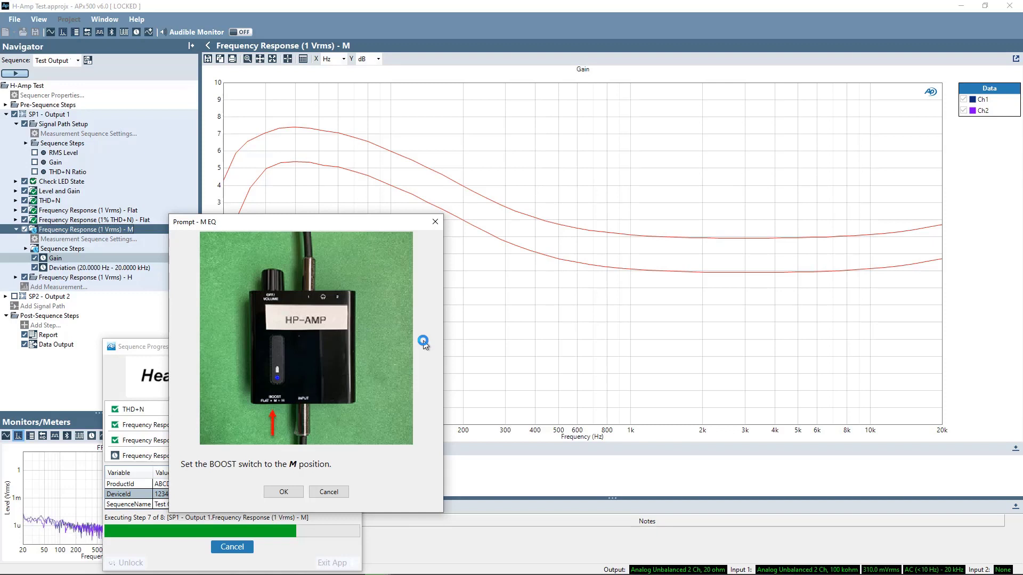
# Step: Confirm the BOOST switch set to M, then to H, completing the first unit
pyautogui.click(283, 491)
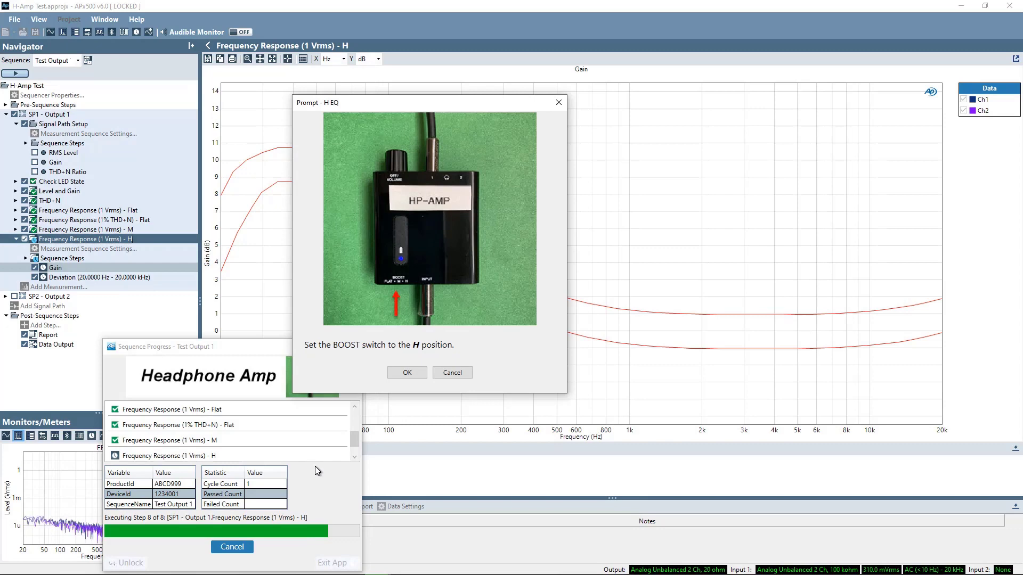
pyautogui.click(408, 373)
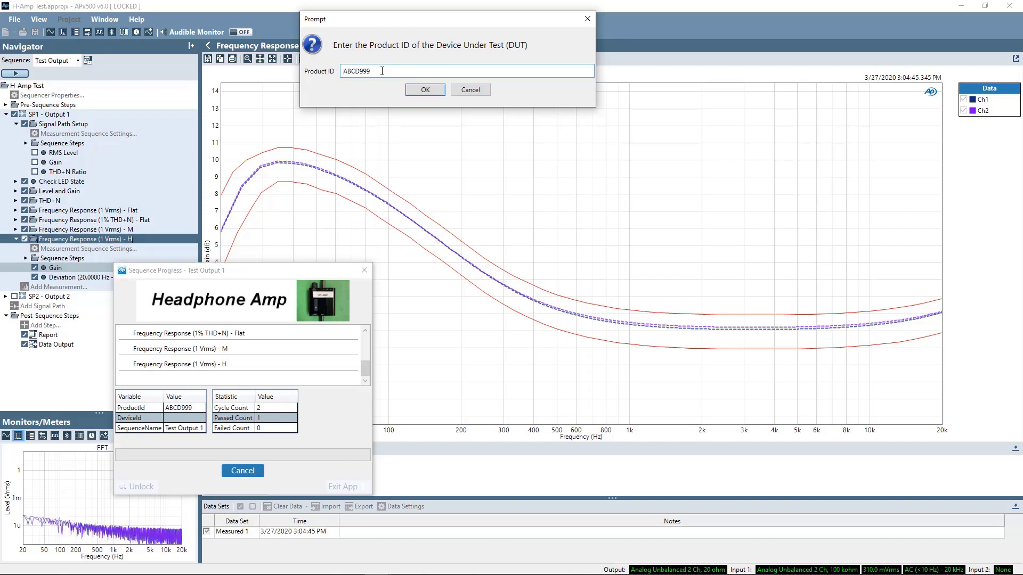
# Step: Accept product ID ABCD999 and enter device ID 1234002 for the second unit
pyautogui.click(427, 89)
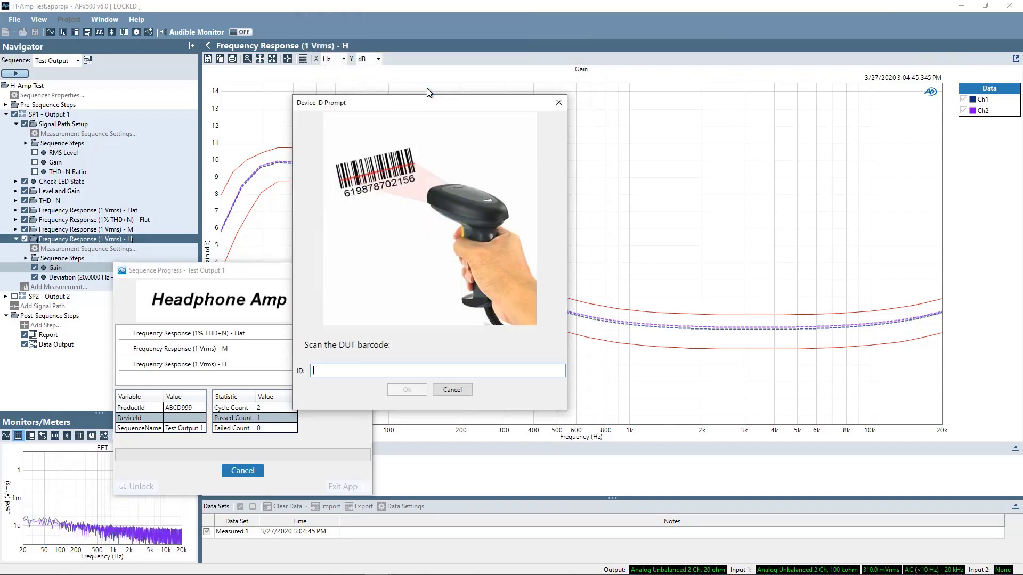
pyautogui.write('123')
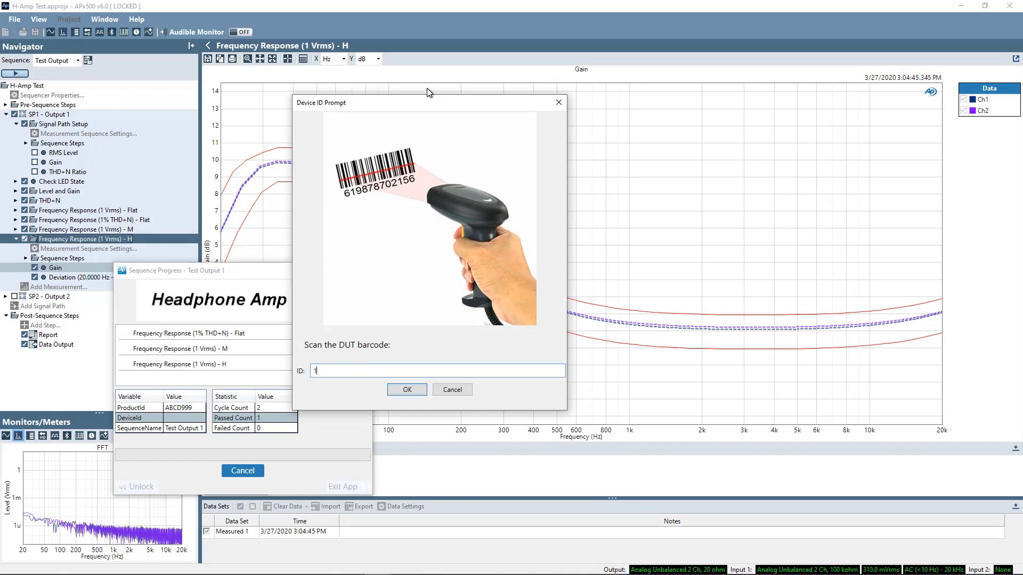
pyautogui.write('56')
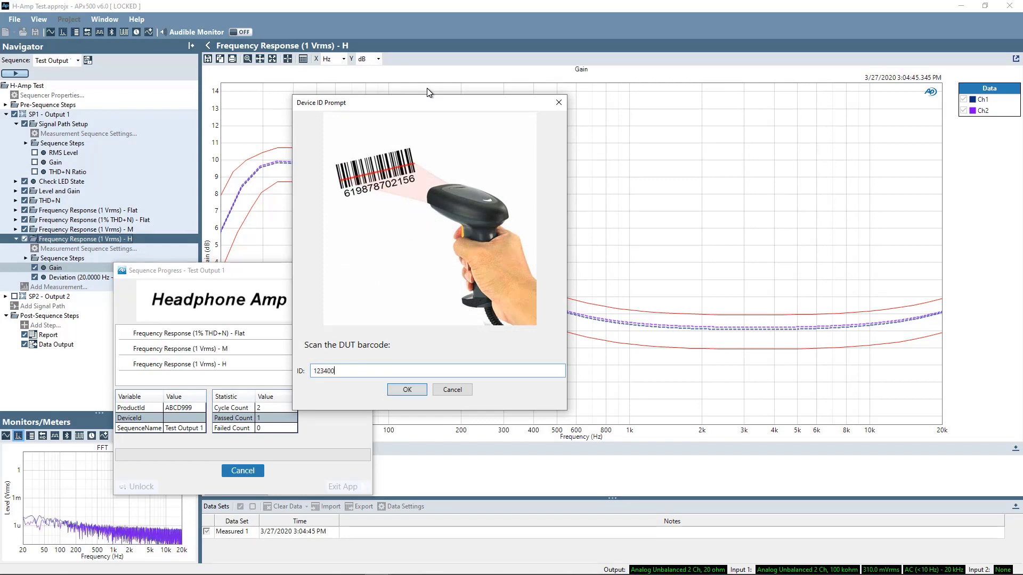
pyautogui.press('Return')
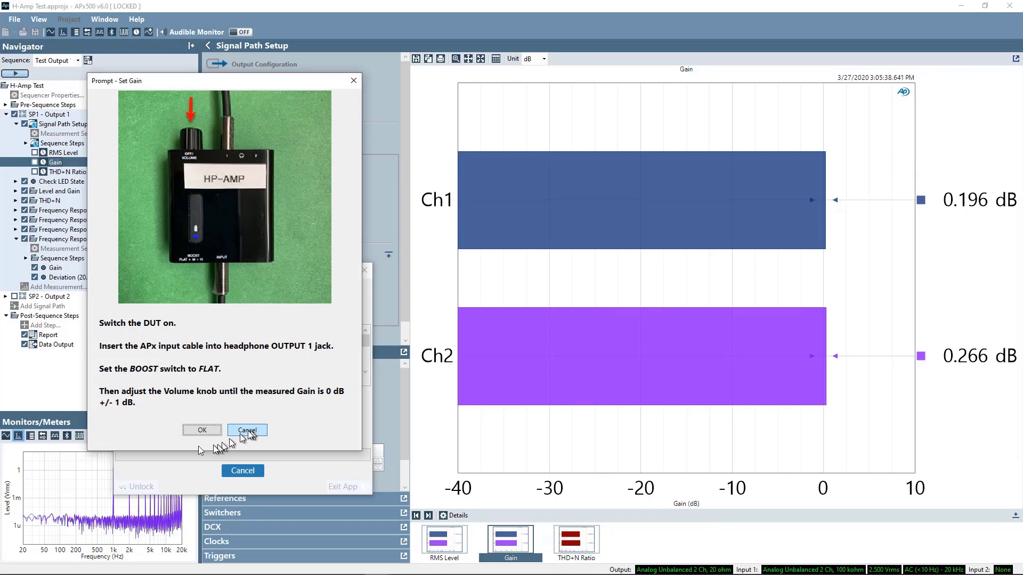
# Step: Dismiss the Set Gain prompt, cancel the second unit's run, and end the sequence
pyautogui.click(203, 431)
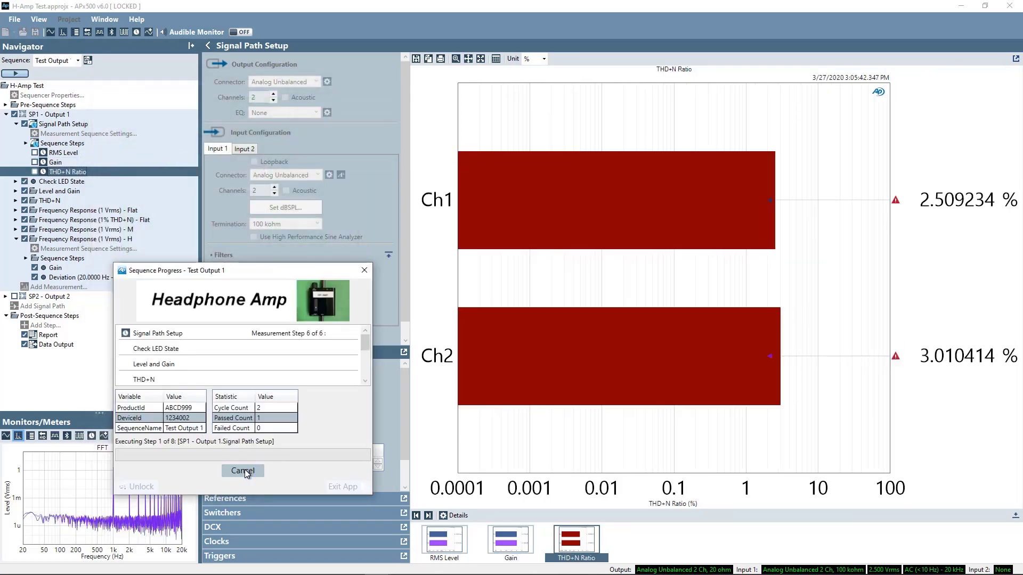
pyautogui.click(243, 471)
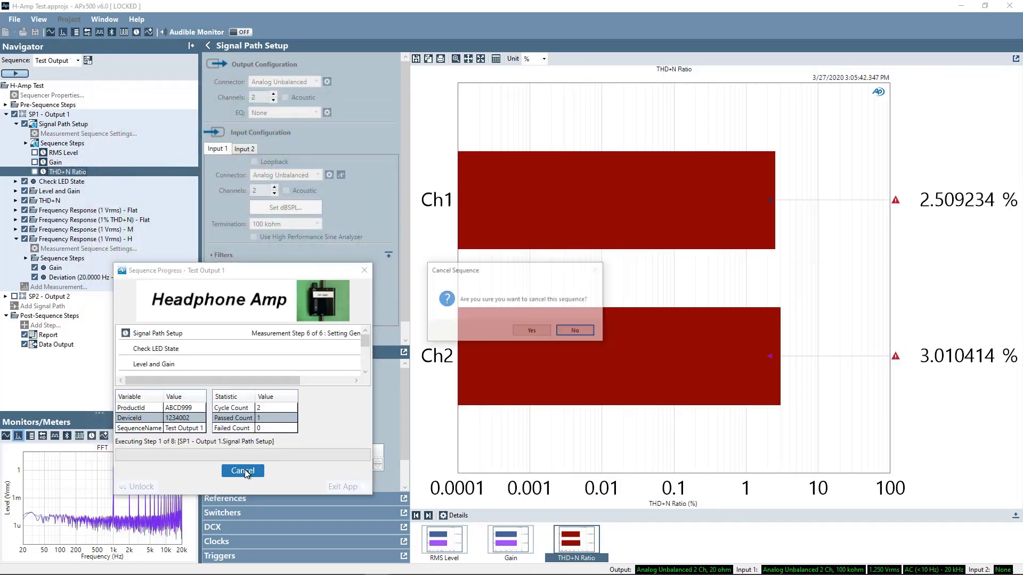
pyautogui.click(533, 332)
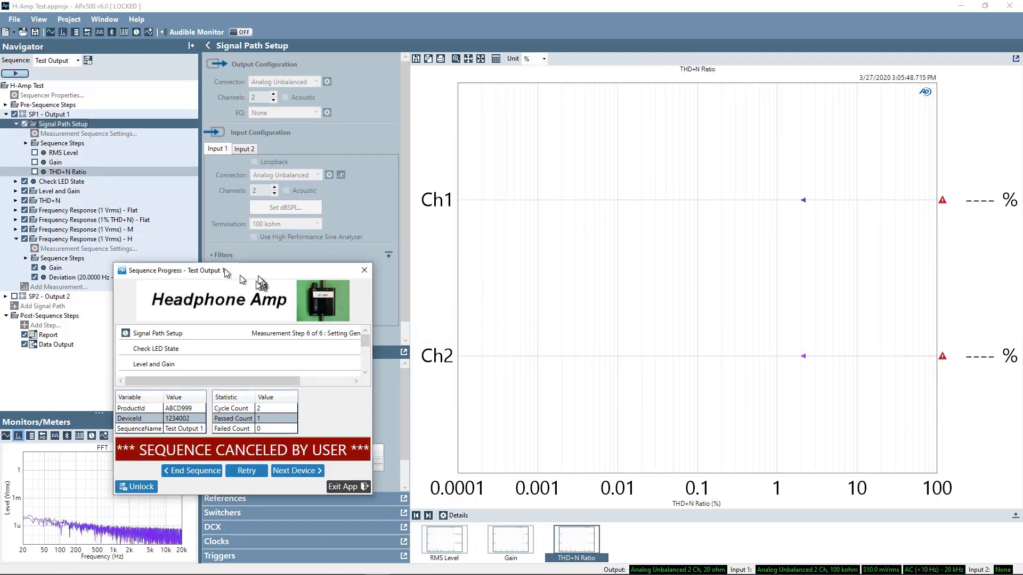
pyautogui.moveTo(253, 270); pyautogui.dragTo(283, 127)
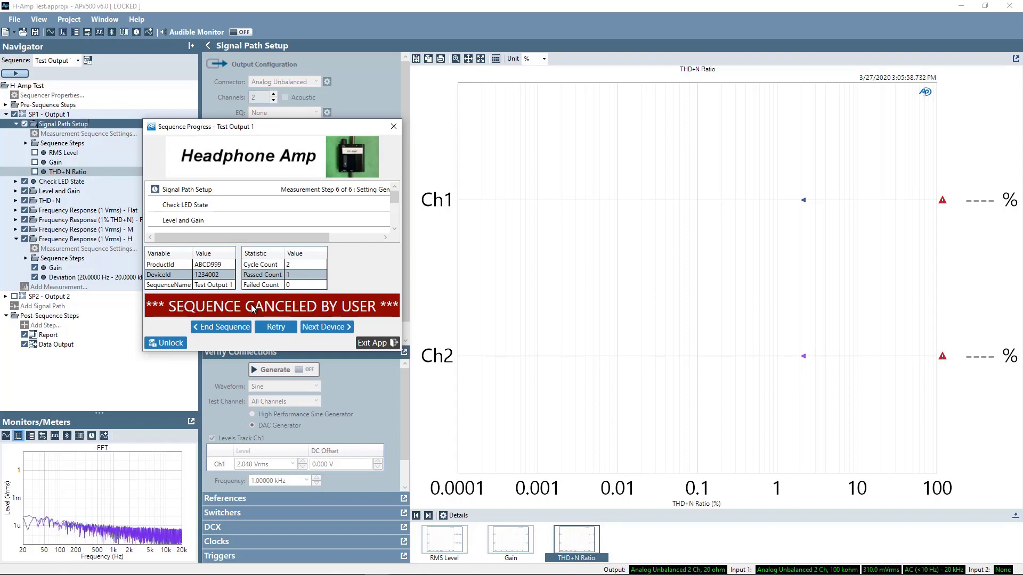
pyautogui.click(213, 328)
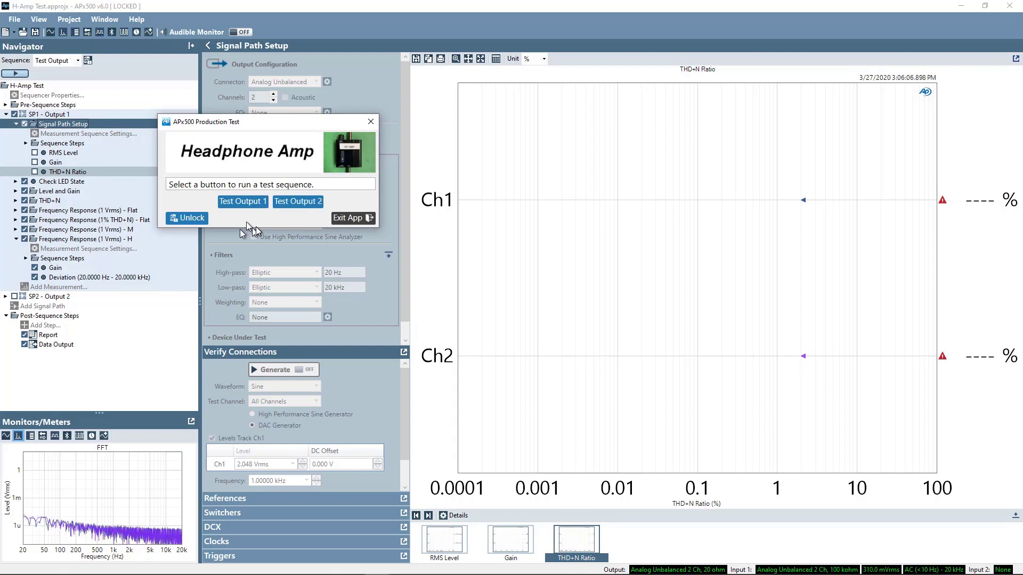
# Step: Run Test Output 2, confirming the cable on Output 2 and the M and H boost settings
pyautogui.click(300, 202)
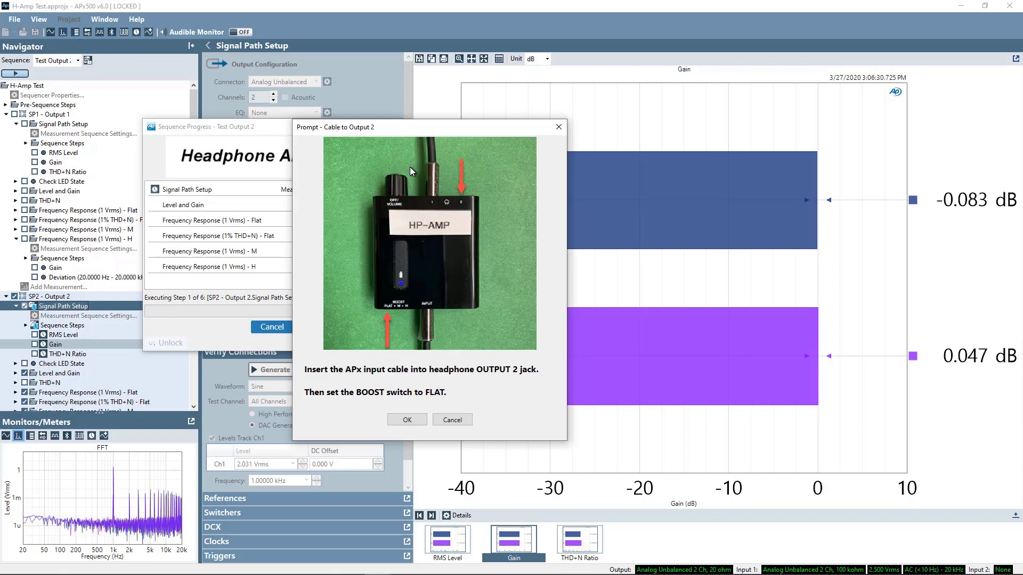
pyautogui.click(407, 420)
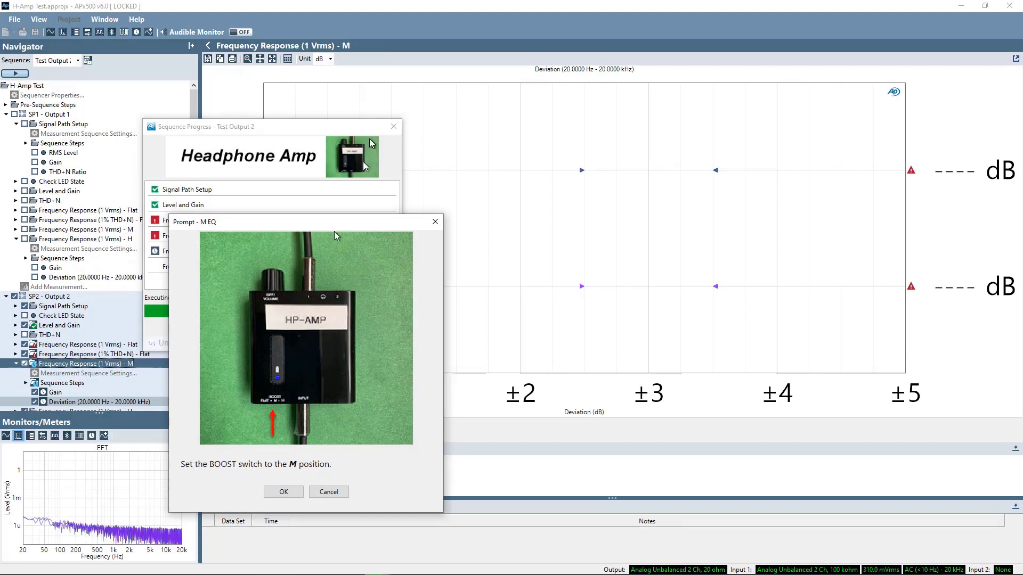
pyautogui.click(278, 492)
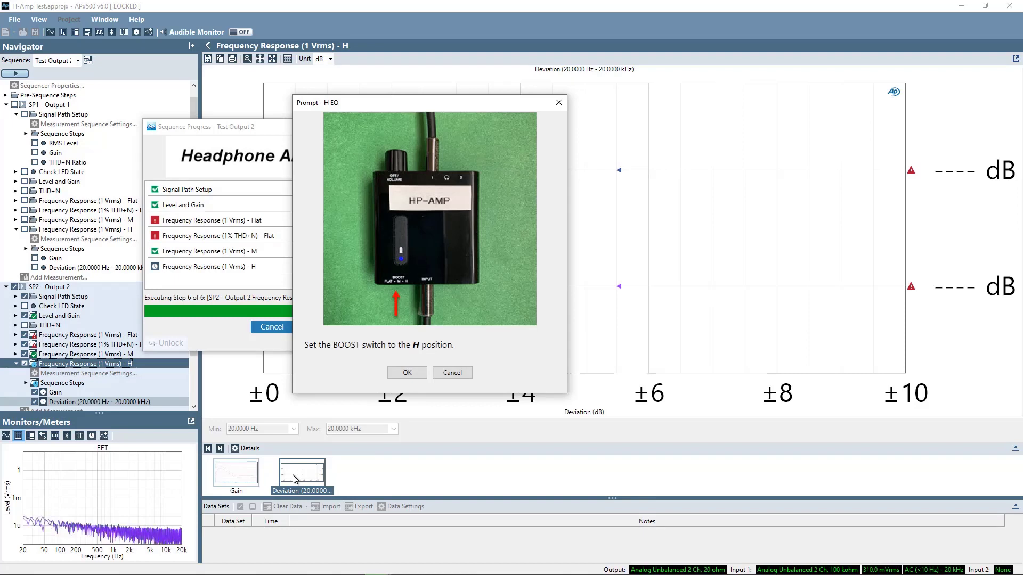
pyautogui.click(404, 373)
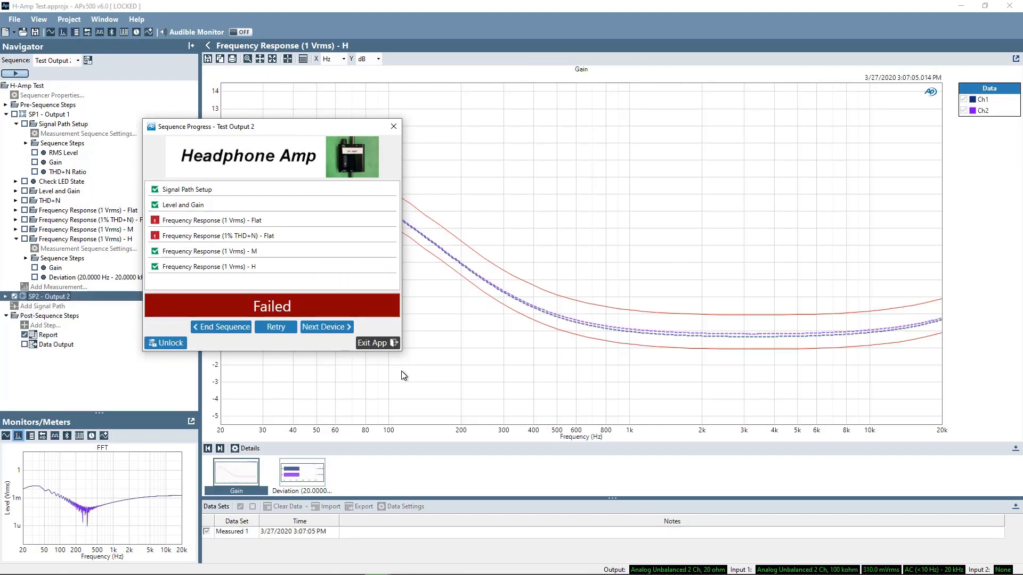
# Step: Choose End Sequence on the failed Output 2 run to return to the launcher
pyautogui.click(314, 328)
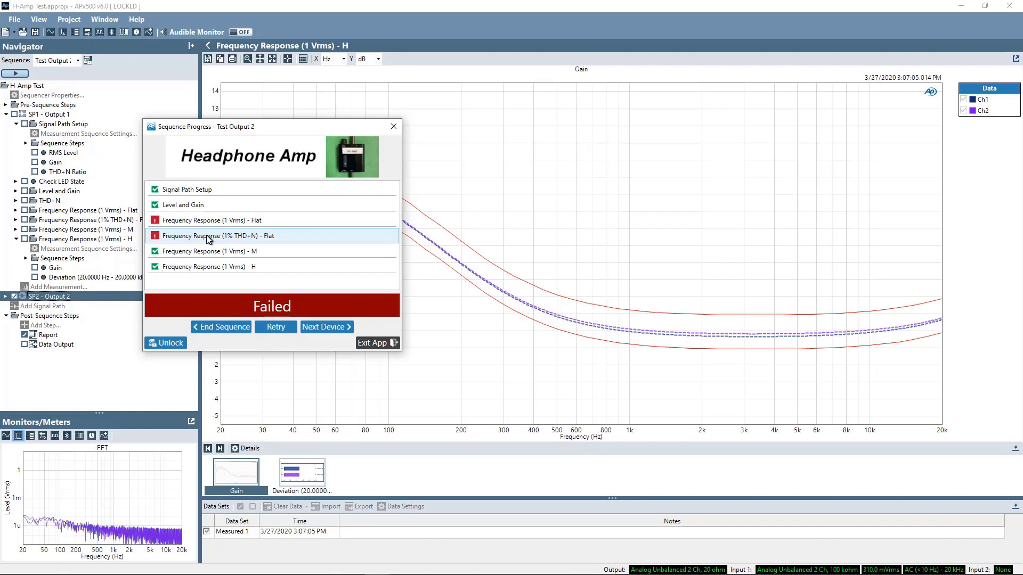
pyautogui.click(216, 326)
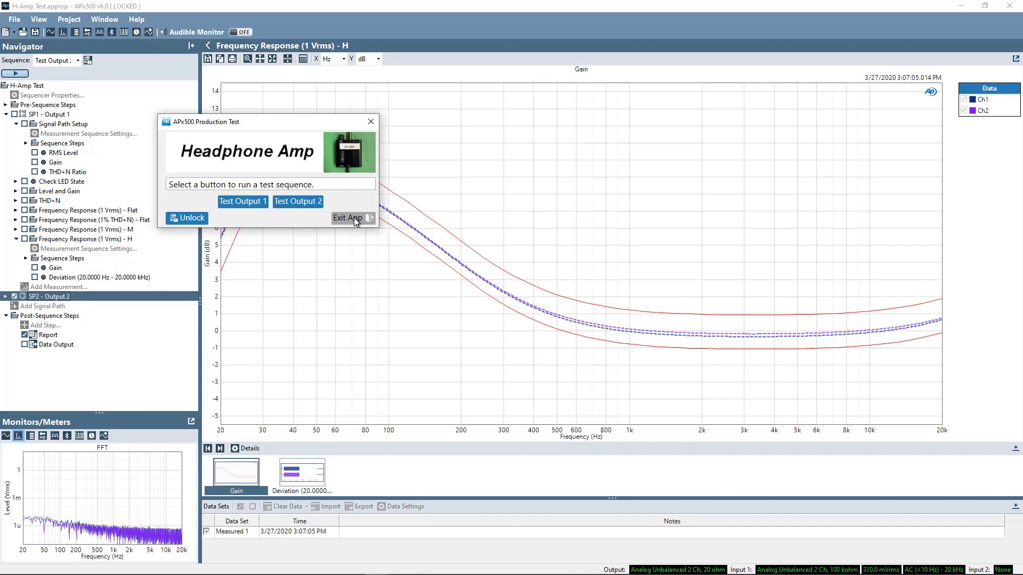
# Step: Unlock the H-Amp Test project by entering the project password
pyautogui.click(191, 219)
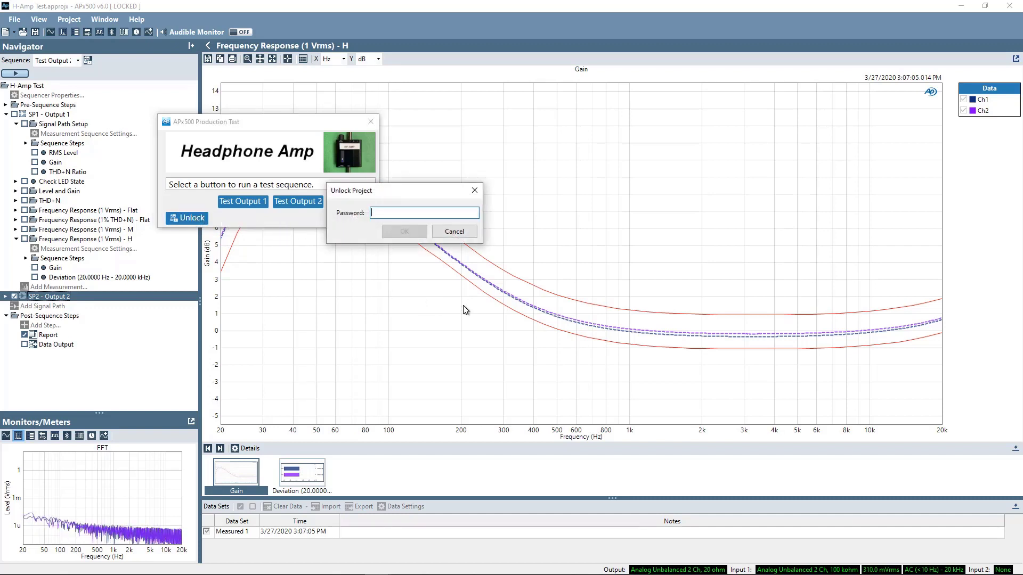
pyautogui.write('***')
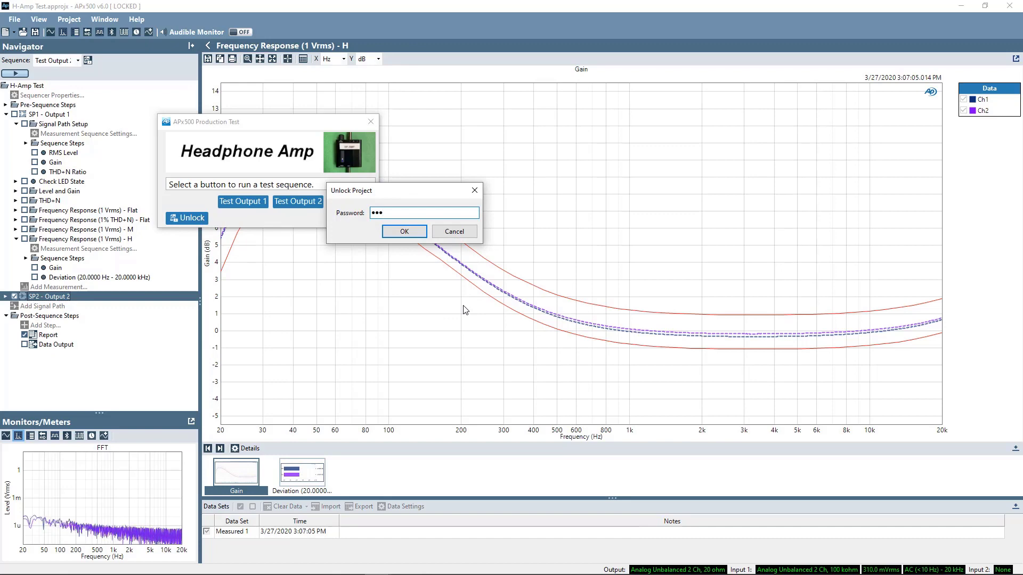
pyautogui.press('Return')
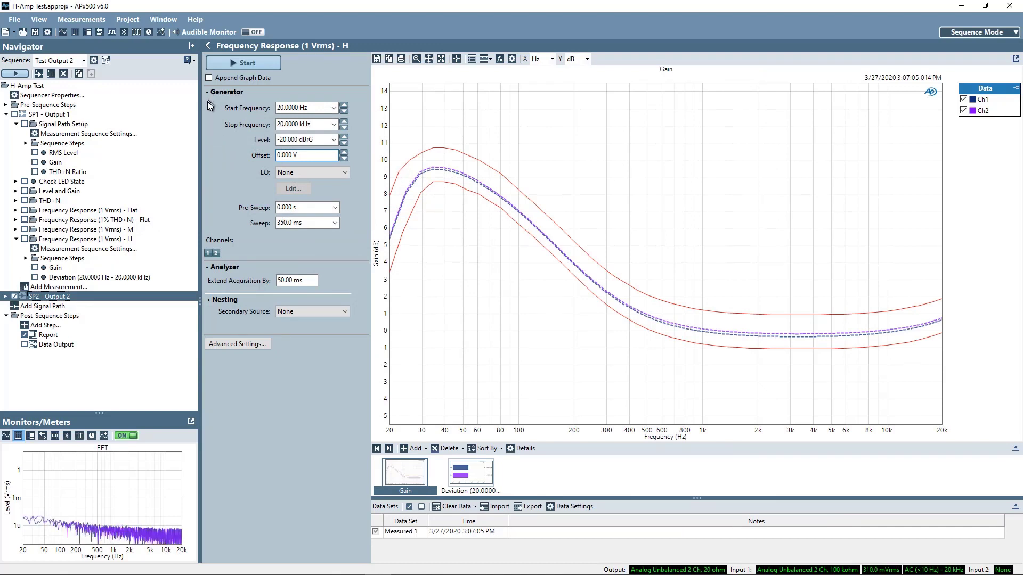
# Step: In Edit Sequences, view Test Output 1's pass/fail settings and its log File Name options
pyautogui.click(93, 62)
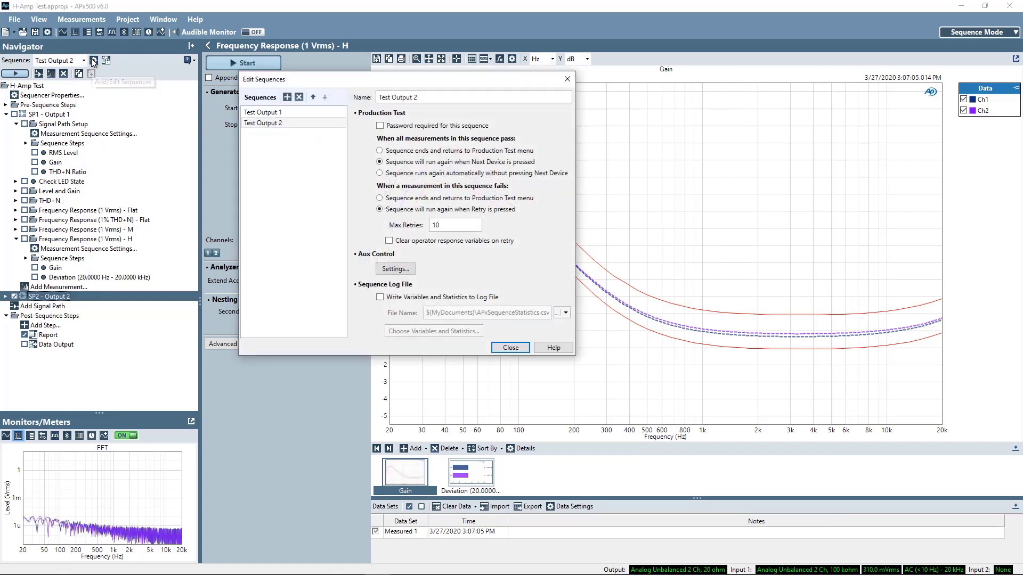
pyautogui.moveTo(361, 76); pyautogui.dragTo(354, 68)
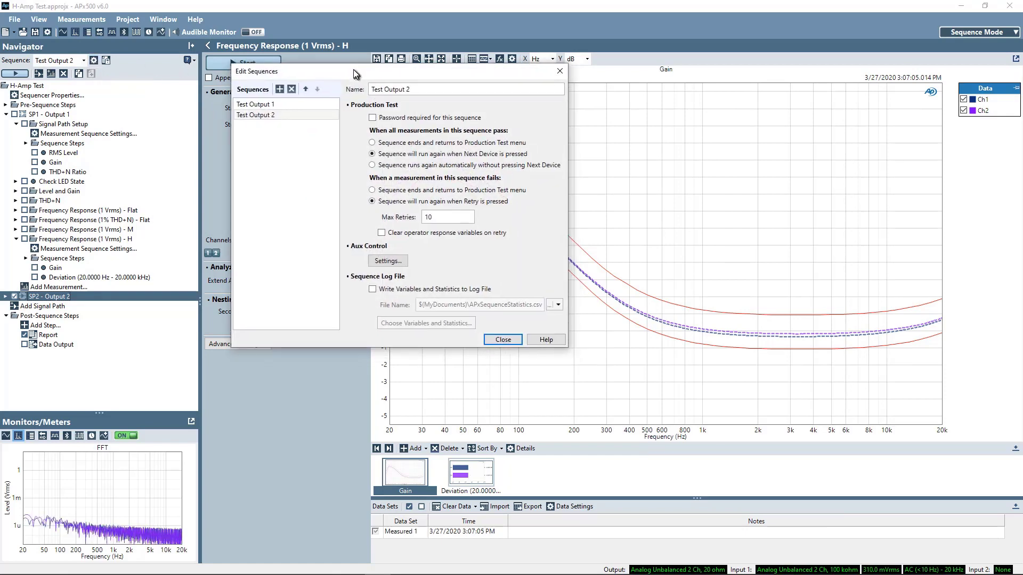
pyautogui.click(273, 104)
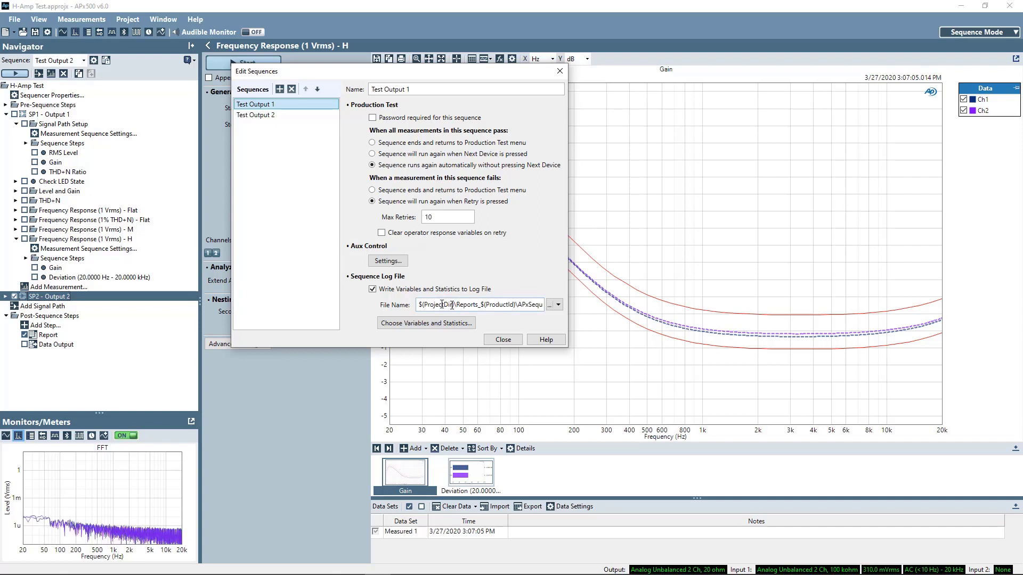
pyautogui.click(560, 305)
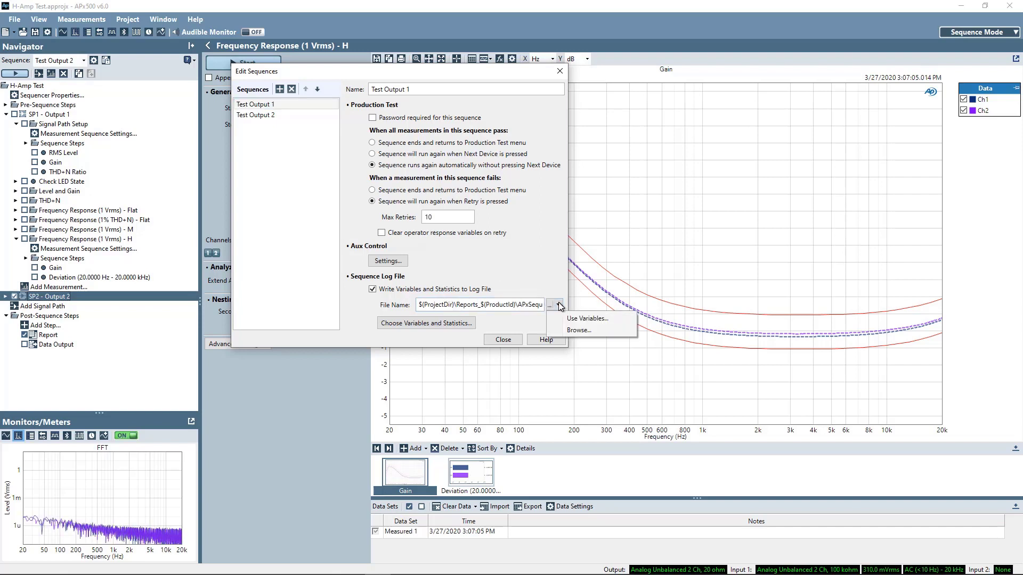
# Step: Check the log file name variables without changes, view Test Output 2's settings, then close Edit Sequences
pyautogui.click(581, 319)
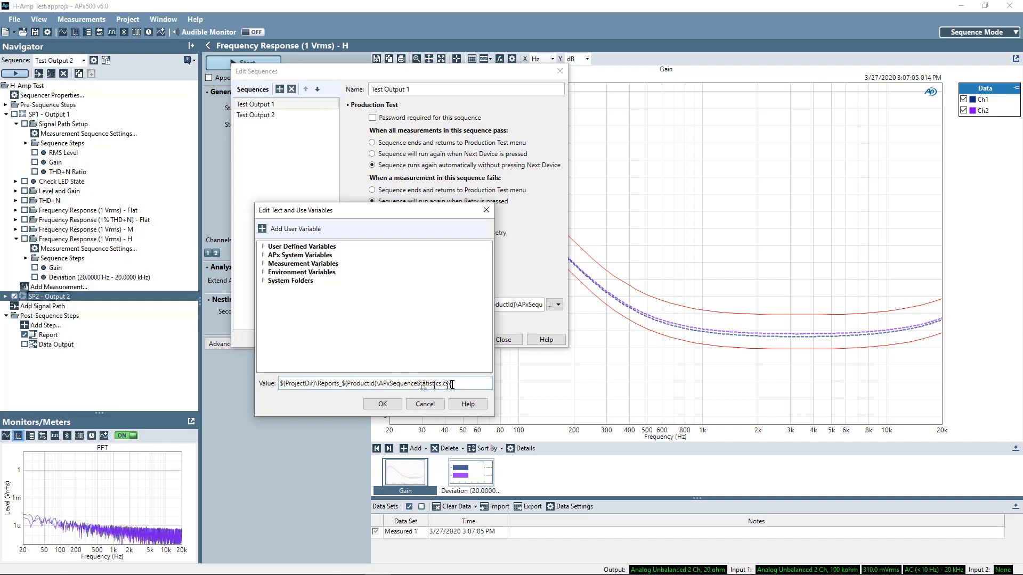
pyautogui.click(424, 404)
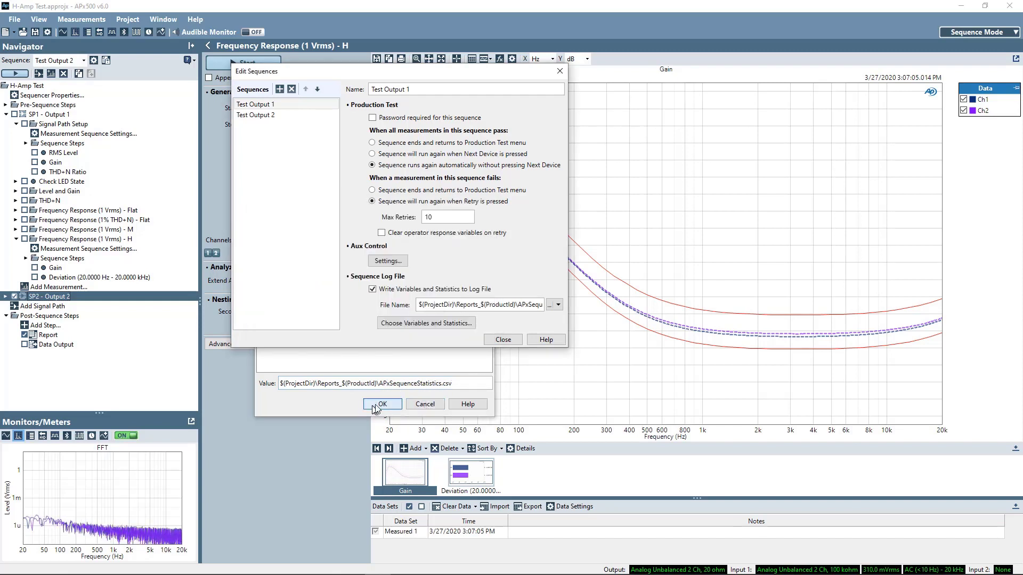
pyautogui.click(259, 115)
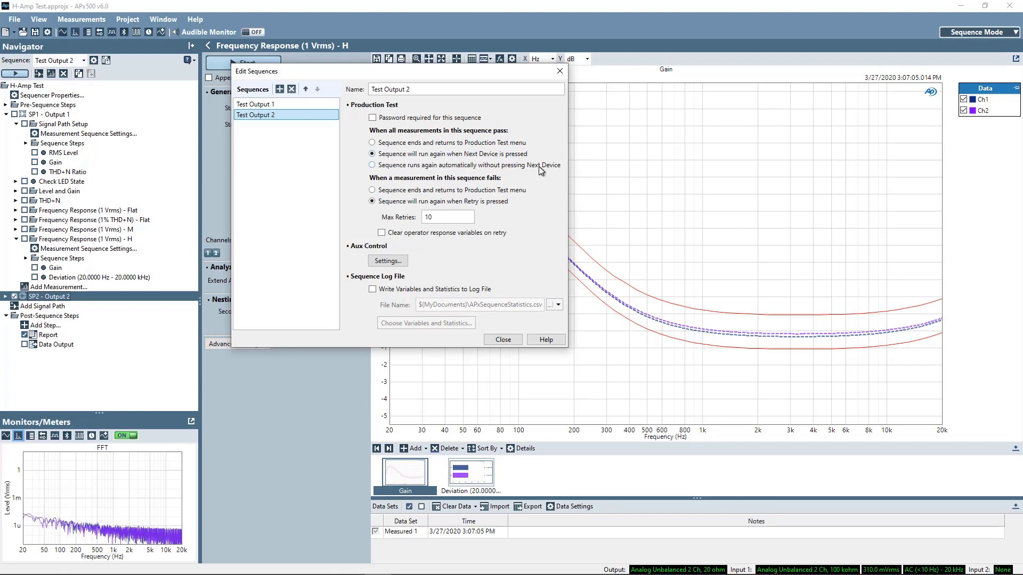
pyautogui.click(503, 340)
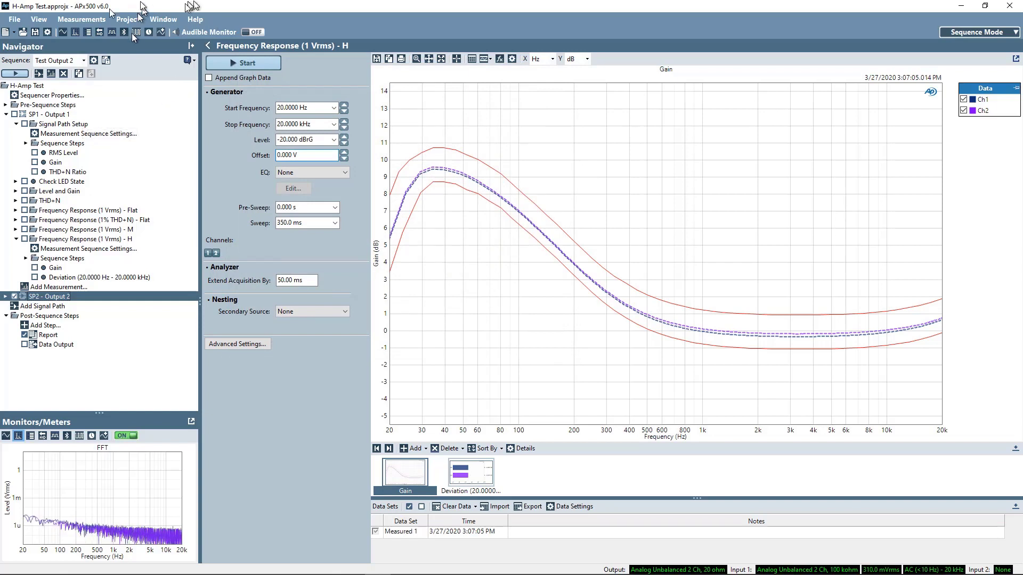
# Step: Switch sequences from Test Output 1 to 2 and back to 1, then expand Pre-Sequence Steps and select Prompt
pyautogui.click(82, 60)
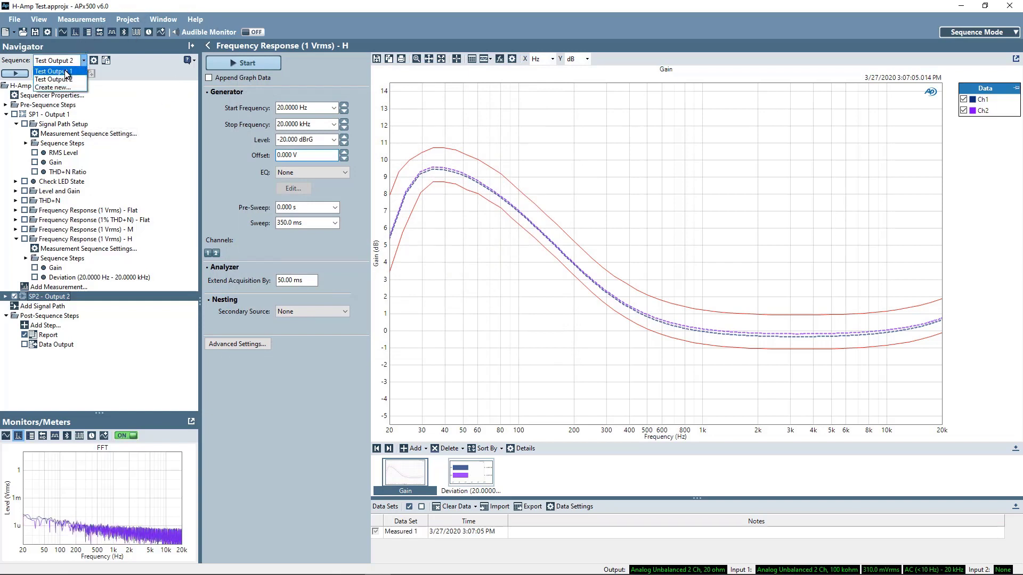
pyautogui.click(80, 71)
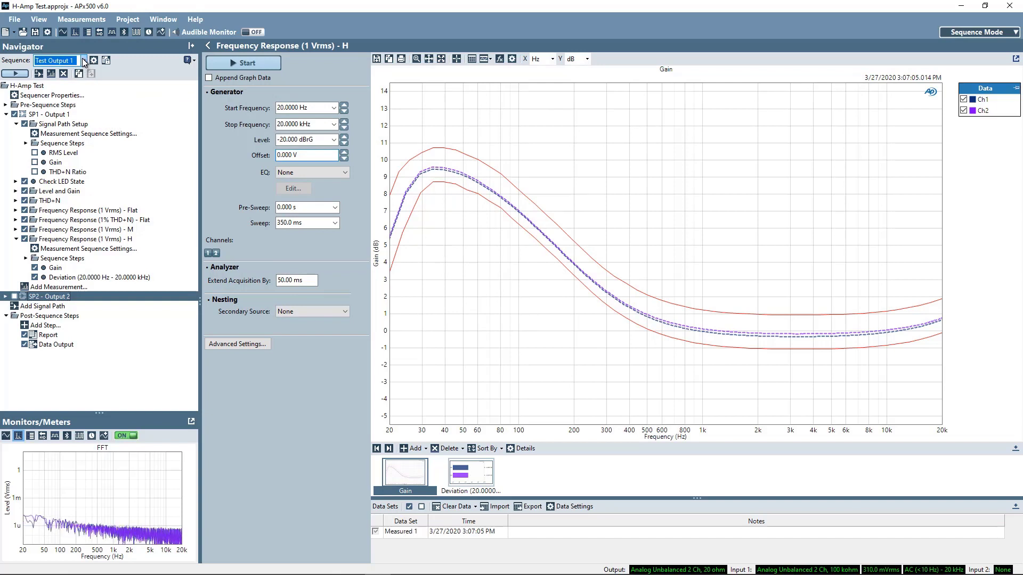
pyautogui.click(84, 61)
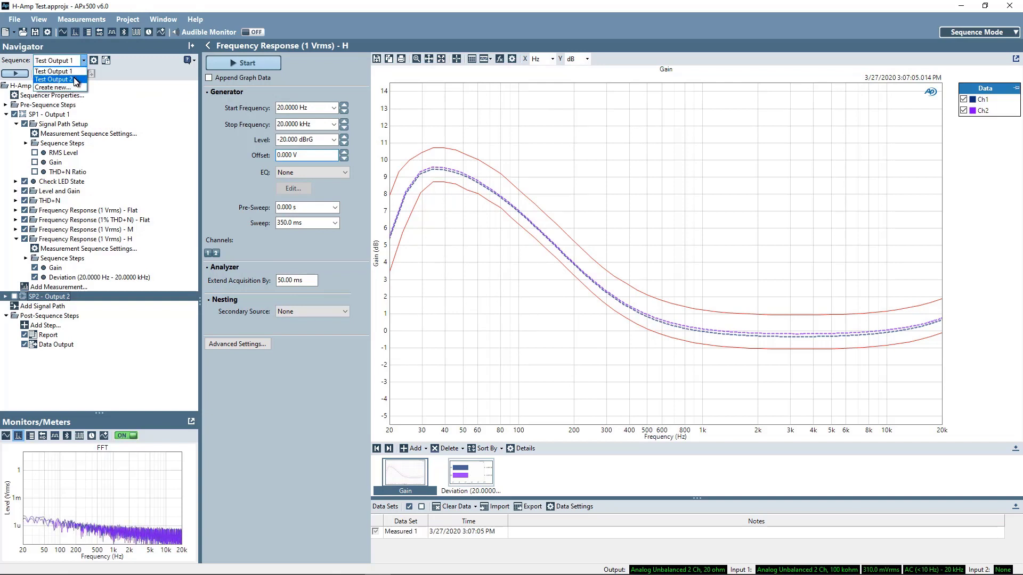
pyautogui.click(76, 80)
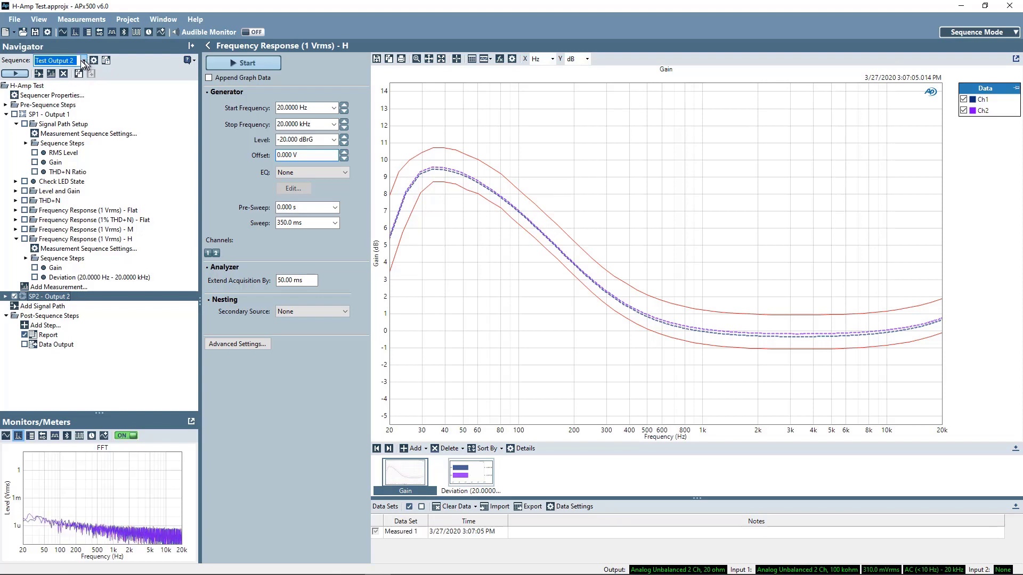
pyautogui.click(83, 61)
pyautogui.click(71, 70)
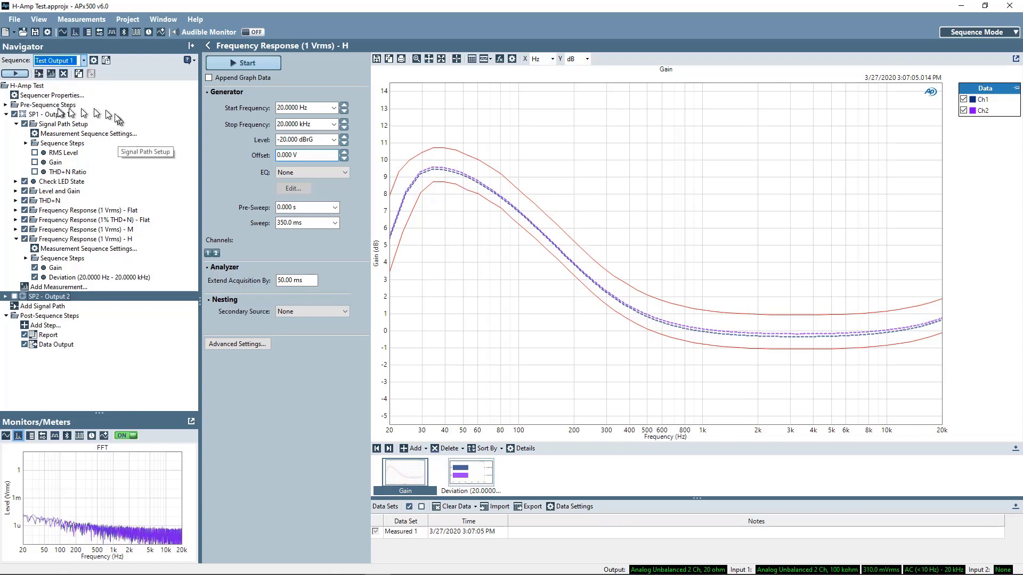
pyautogui.click(5, 105)
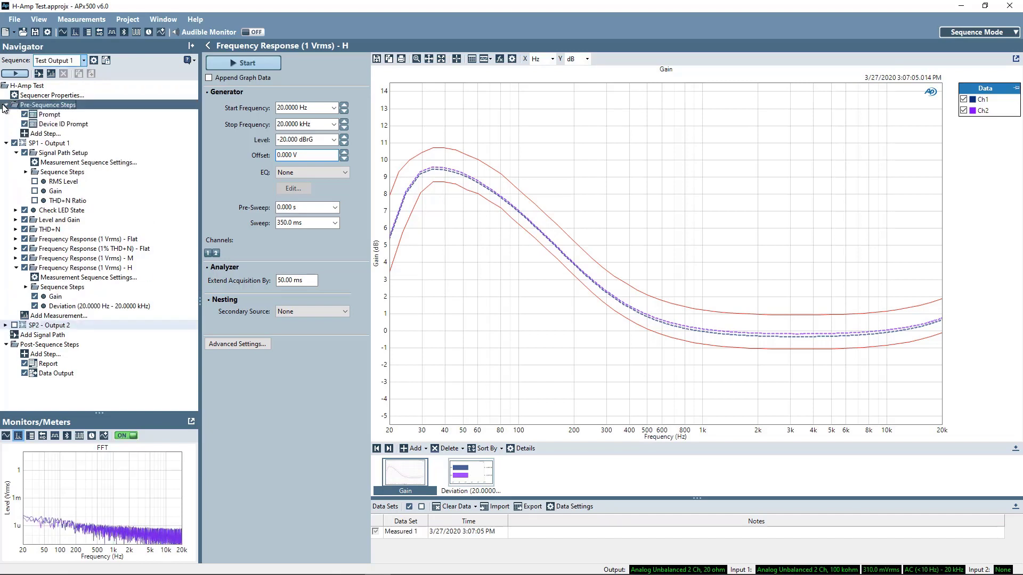
pyautogui.click(52, 115)
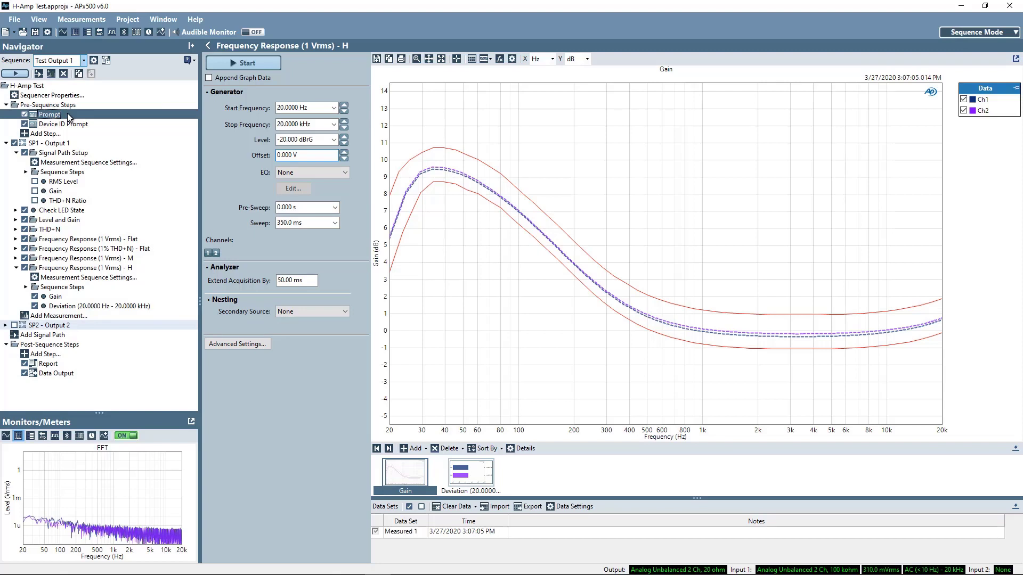
pyautogui.doubleClick(69, 116)
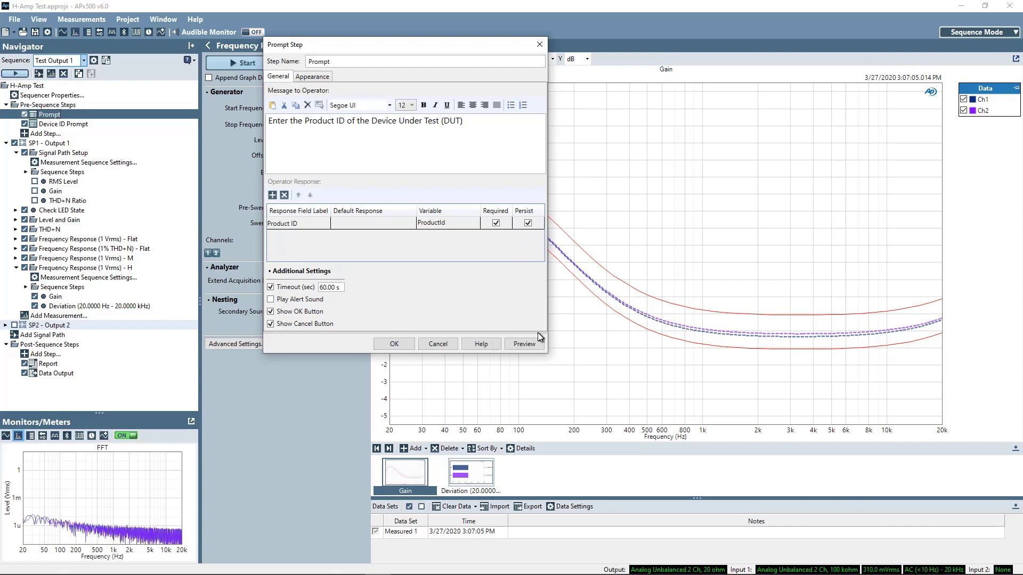
pyautogui.click(523, 343)
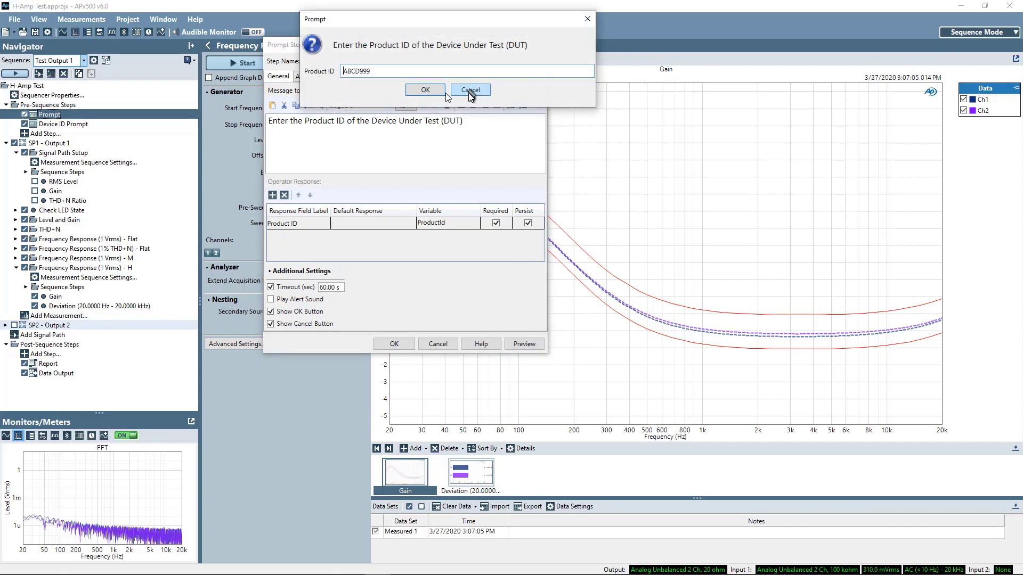
pyautogui.click(425, 90)
pyautogui.click(395, 343)
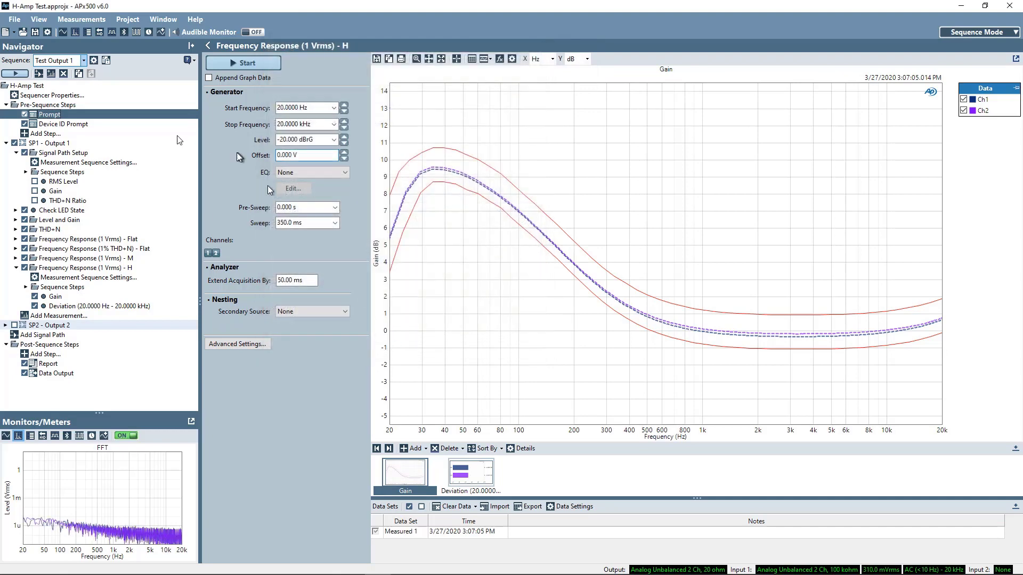
pyautogui.doubleClick(53, 124)
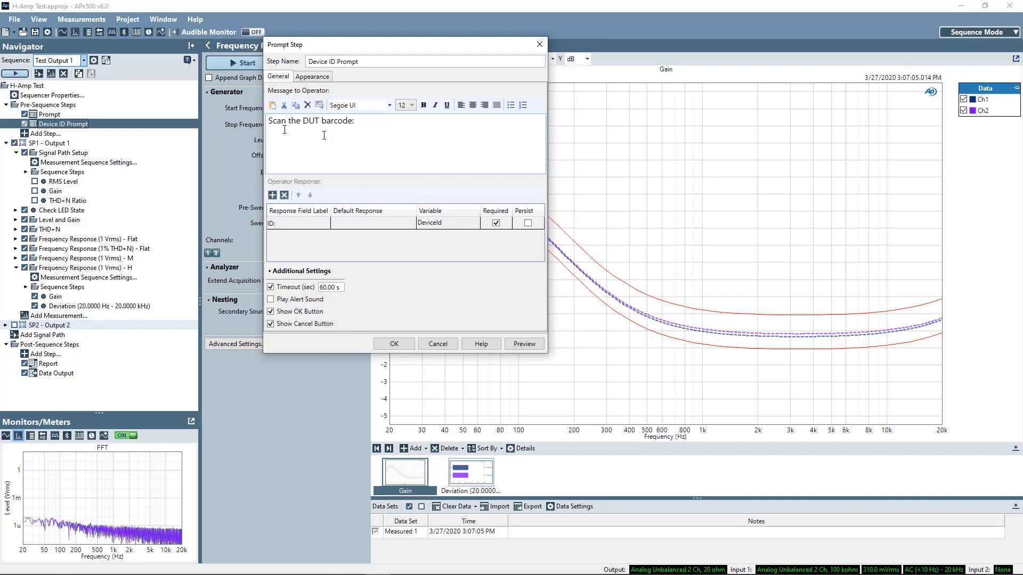
pyautogui.click(320, 76)
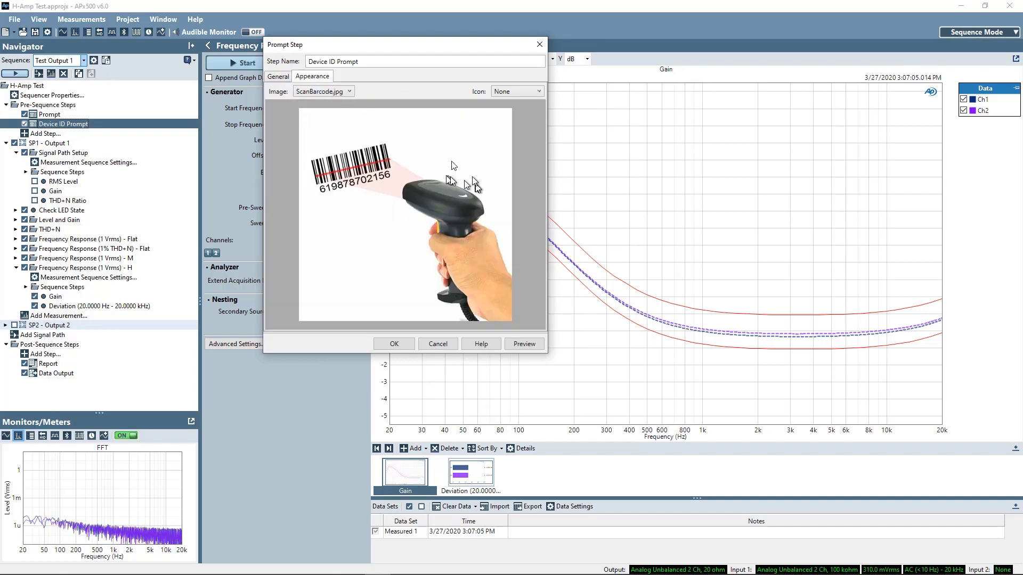
pyautogui.click(277, 76)
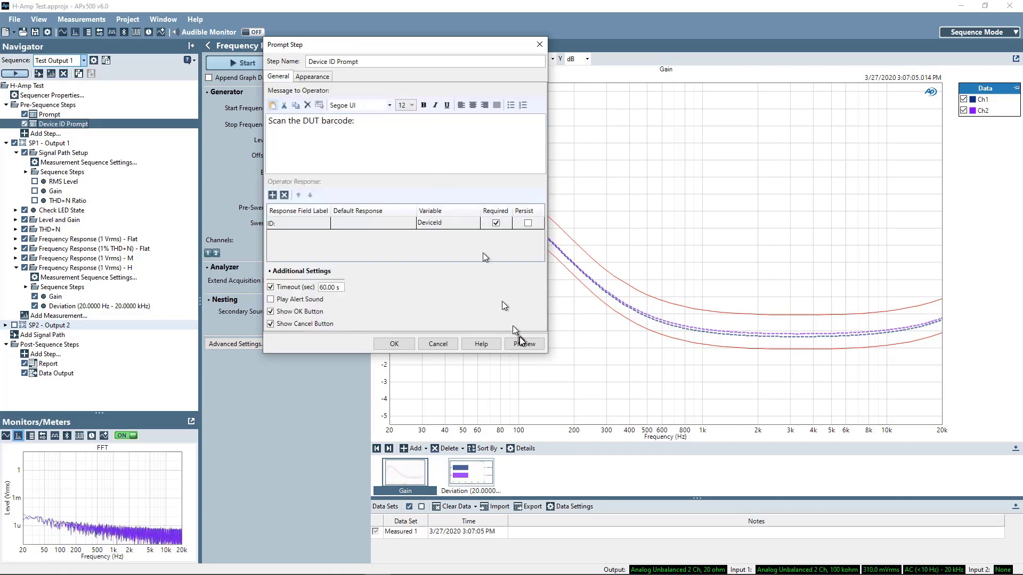
pyautogui.click(529, 346)
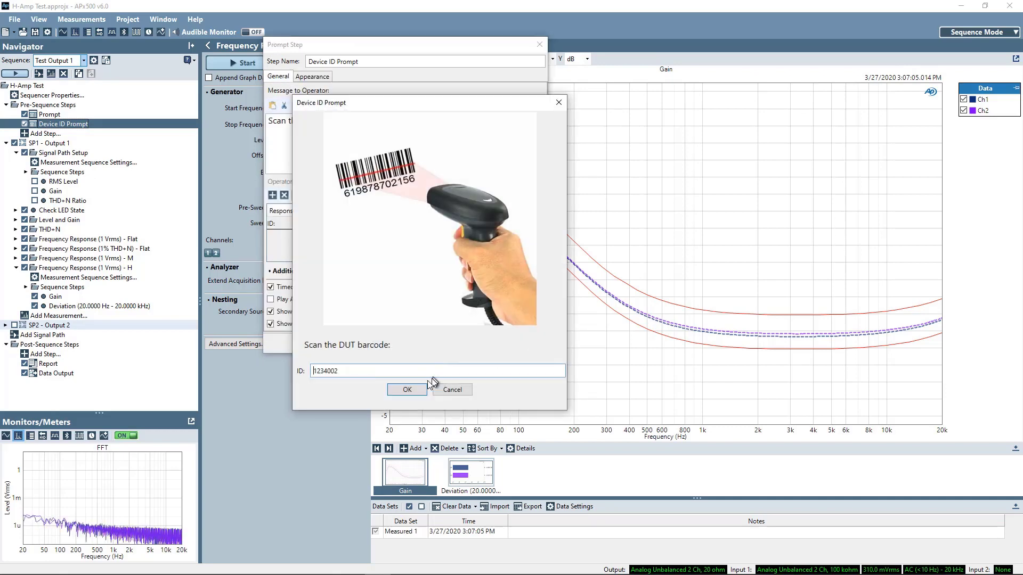
pyautogui.click(407, 389)
pyautogui.click(401, 346)
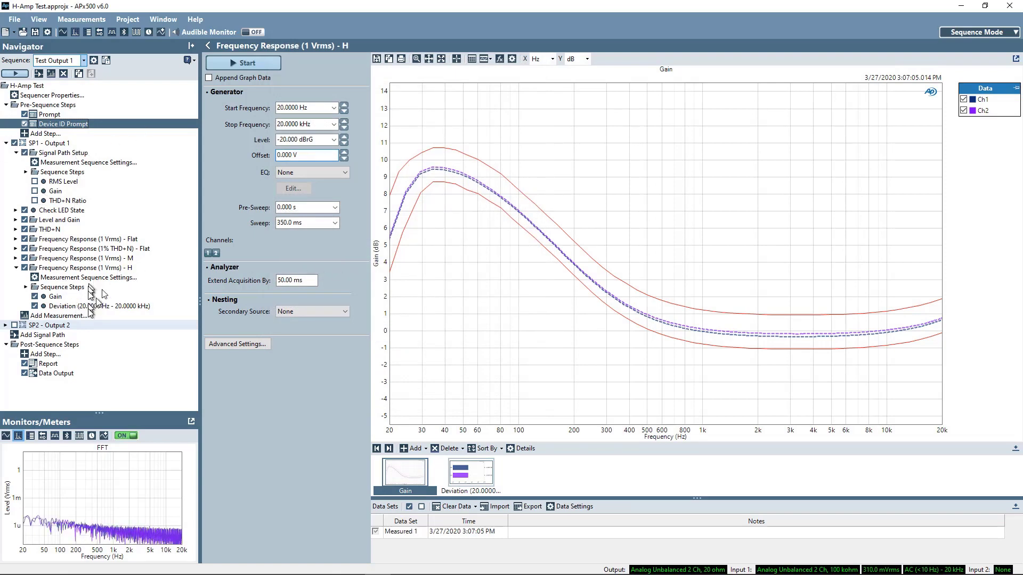
# Step: Open the Report step's sequence report and confirm its Auto-Save file format stays PDF
pyautogui.click(46, 367)
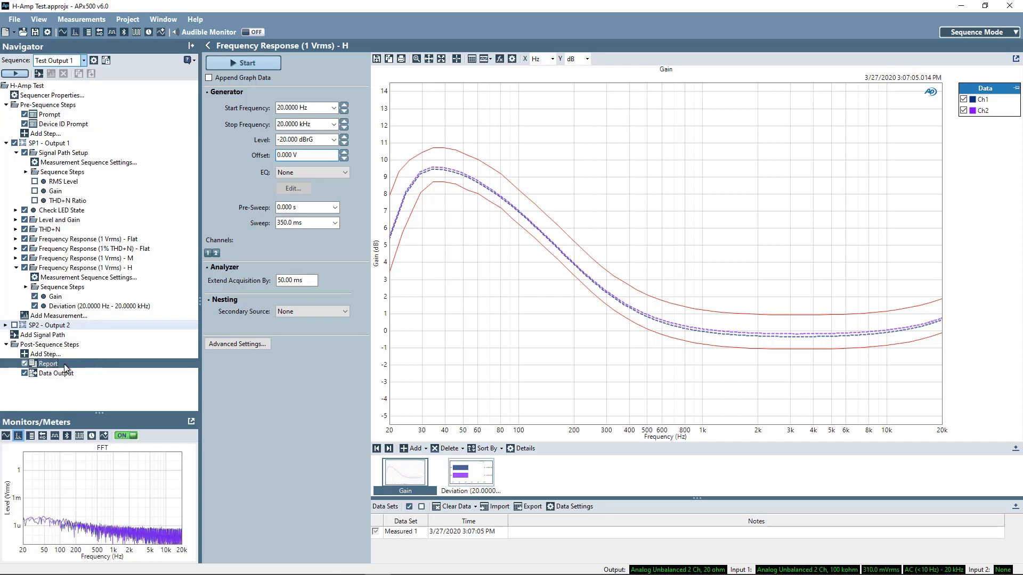
pyautogui.doubleClick(62, 363)
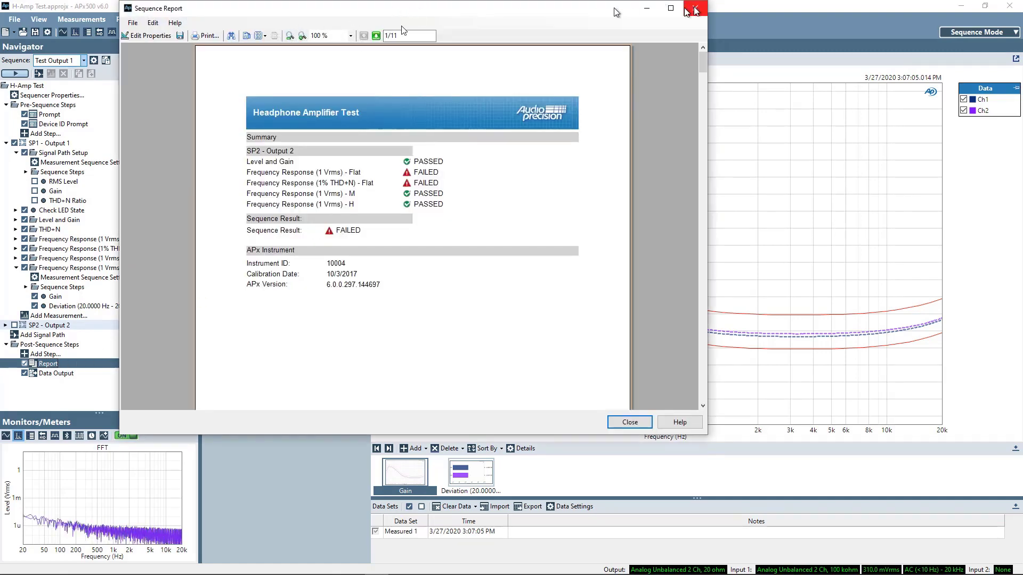
pyautogui.click(165, 40)
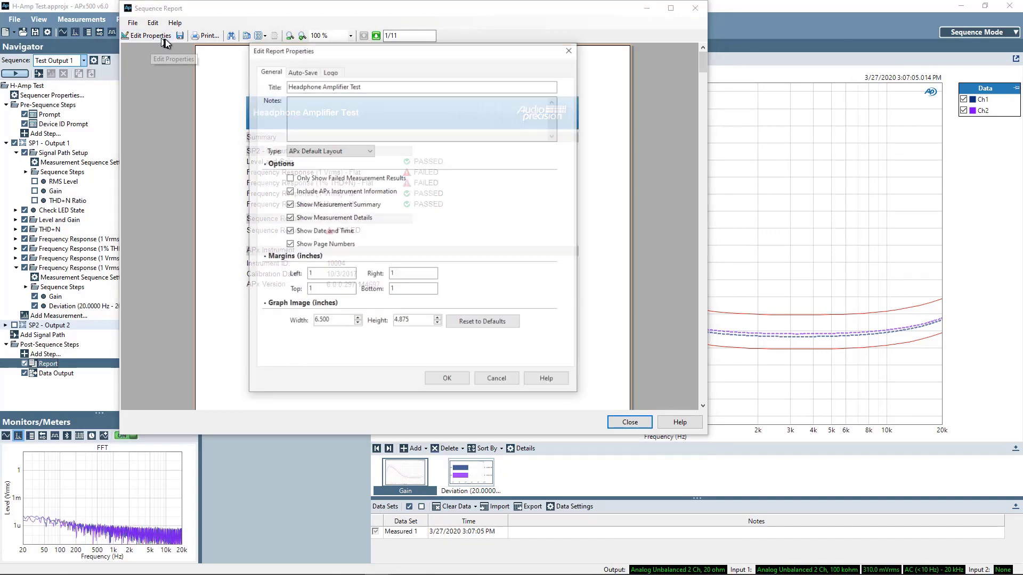
pyautogui.moveTo(353, 51); pyautogui.dragTo(307, 55)
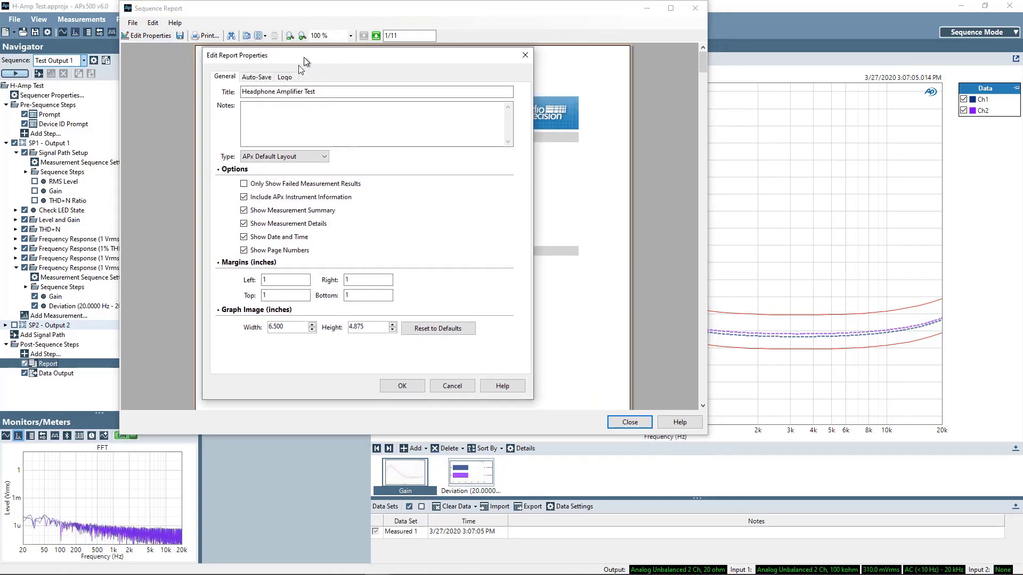
pyautogui.click(262, 79)
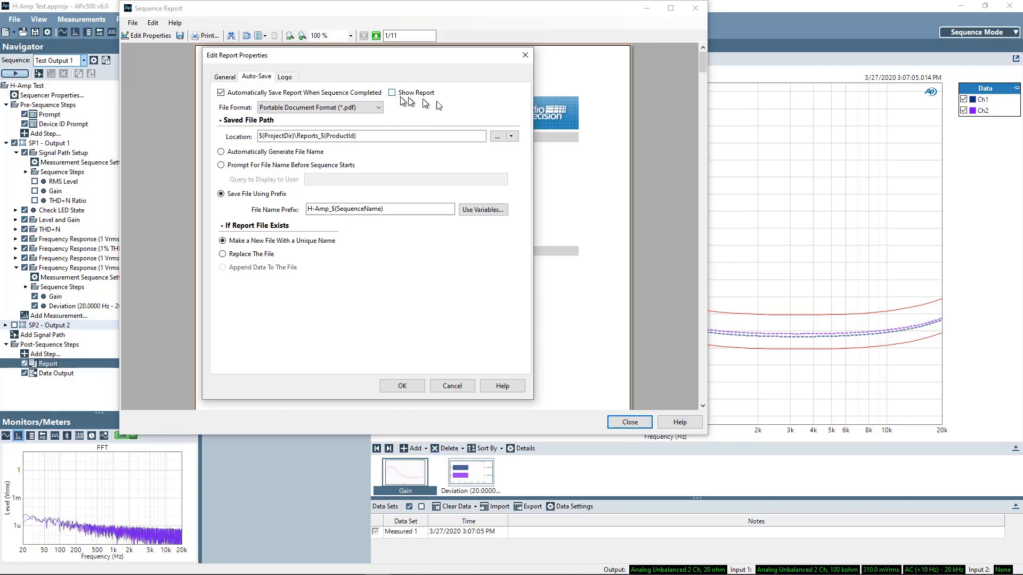
pyautogui.click(371, 109)
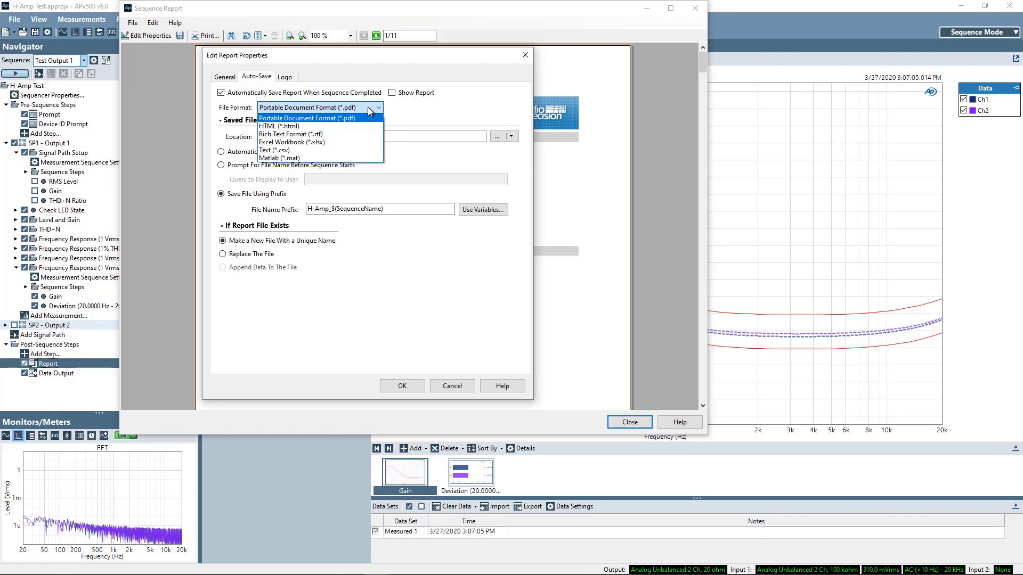
pyautogui.click(368, 108)
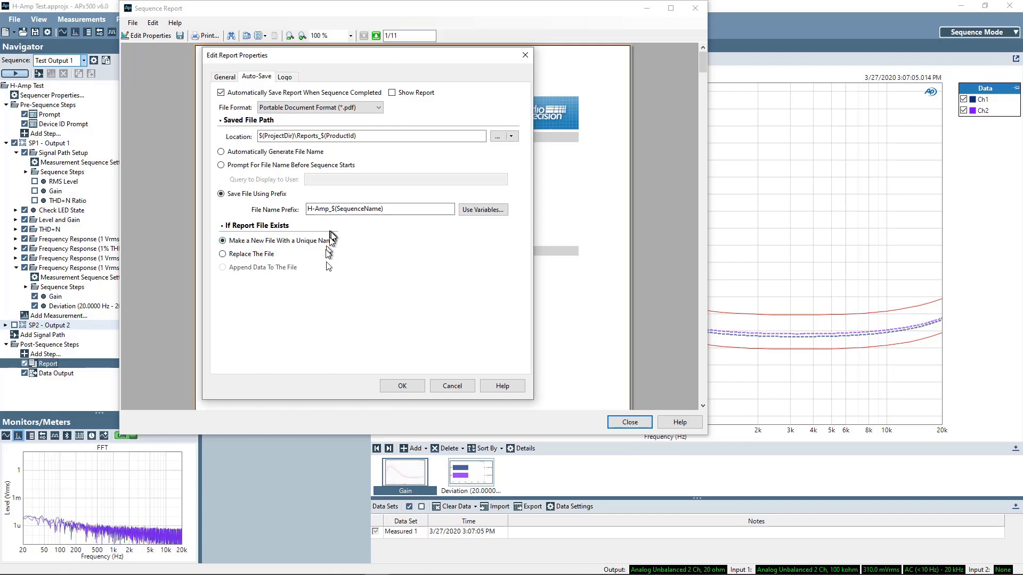
pyautogui.click(402, 385)
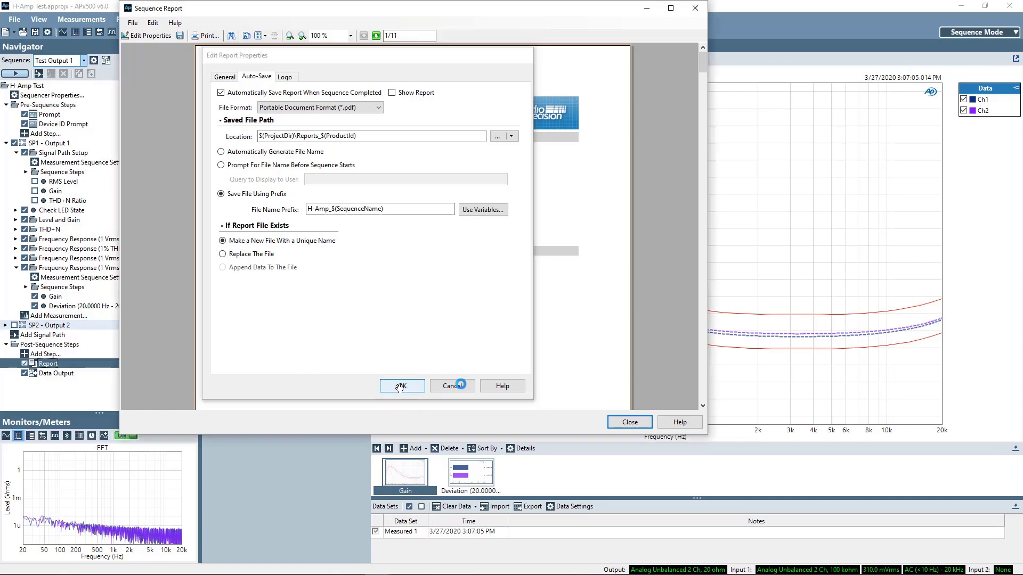
pyautogui.click(626, 423)
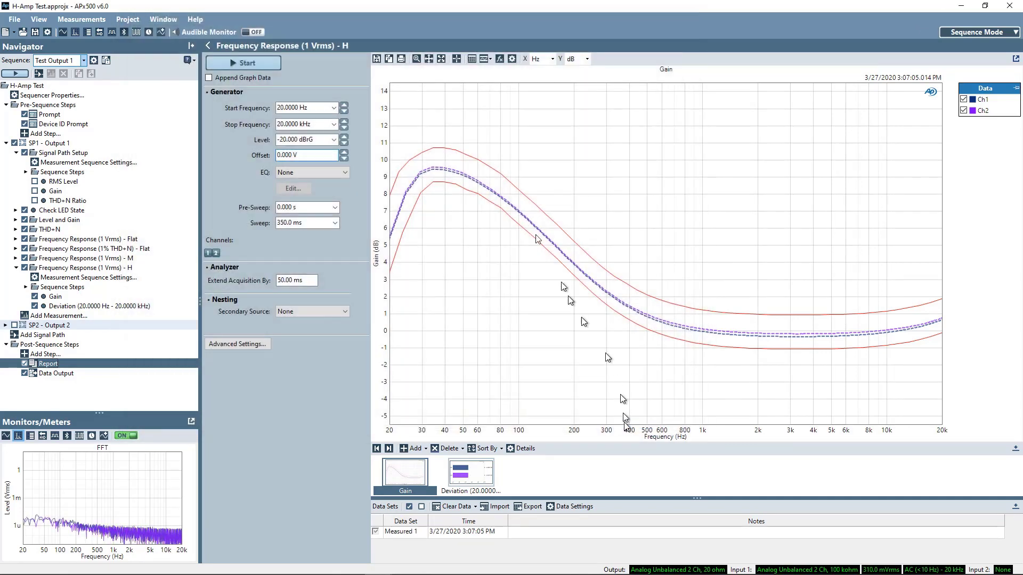
pyautogui.click(49, 375)
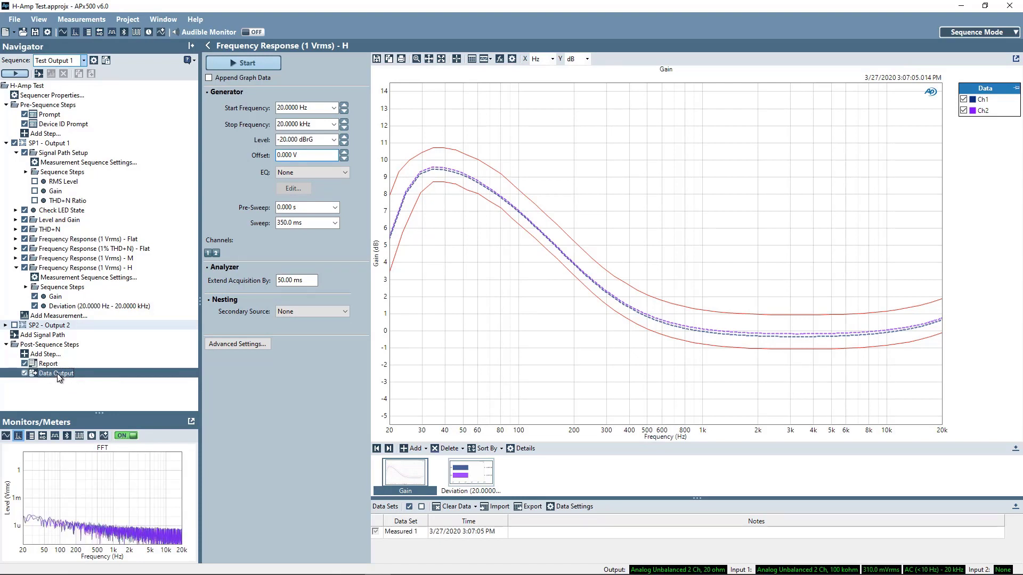
pyautogui.rightClick(58, 374)
pyautogui.click(81, 380)
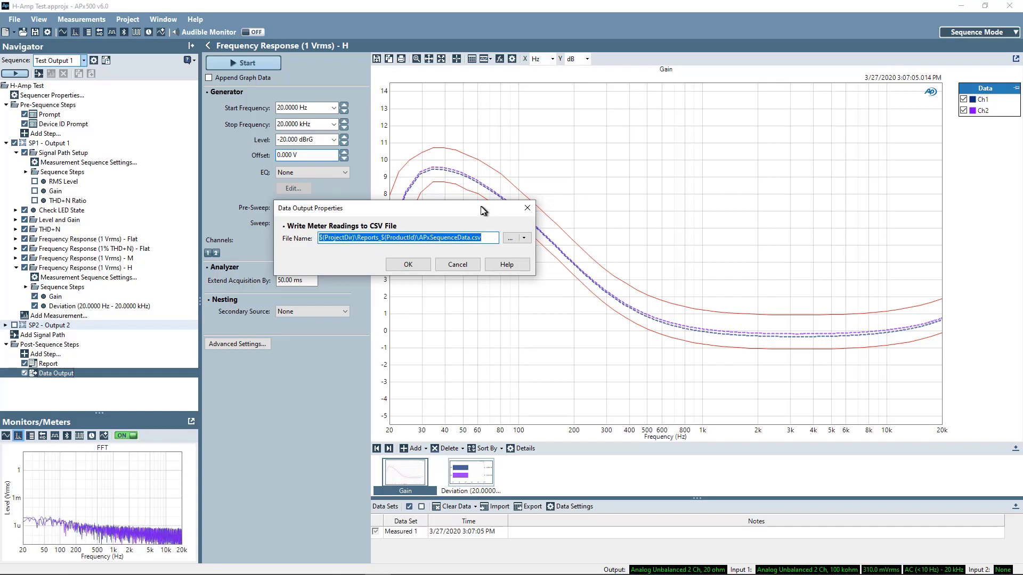
pyautogui.click(407, 264)
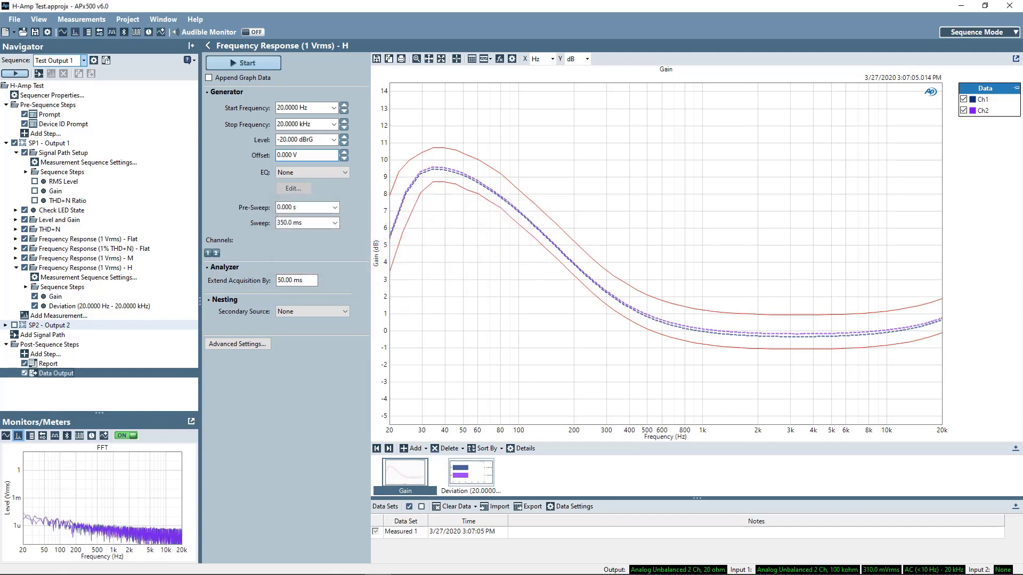
# Step: Browse Desktop > PT-Demo > Reports_ABCD999 and open APxSequenceData.csv
pyautogui.hotkey('alt', 'Tab')
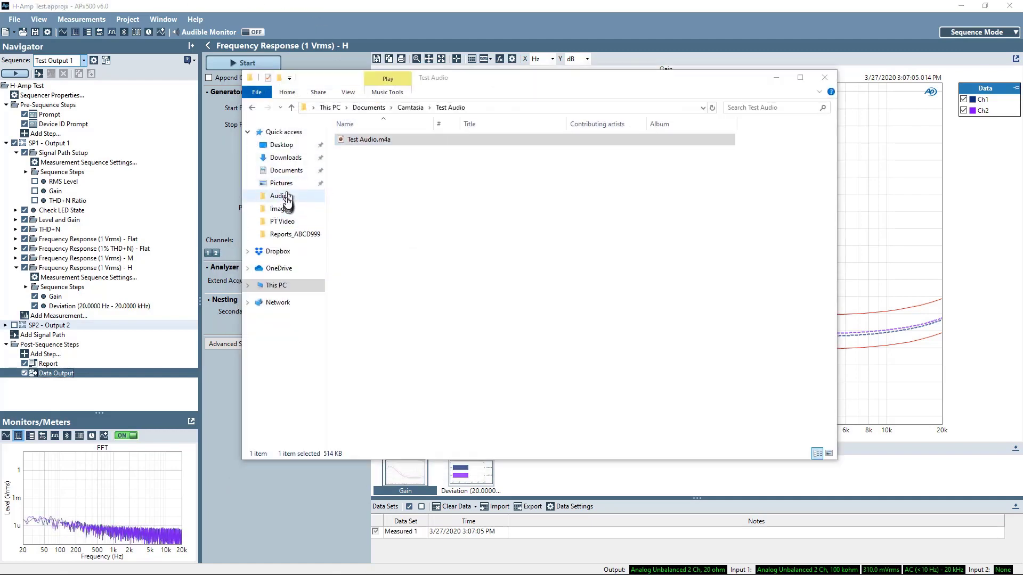
pyautogui.click(286, 254)
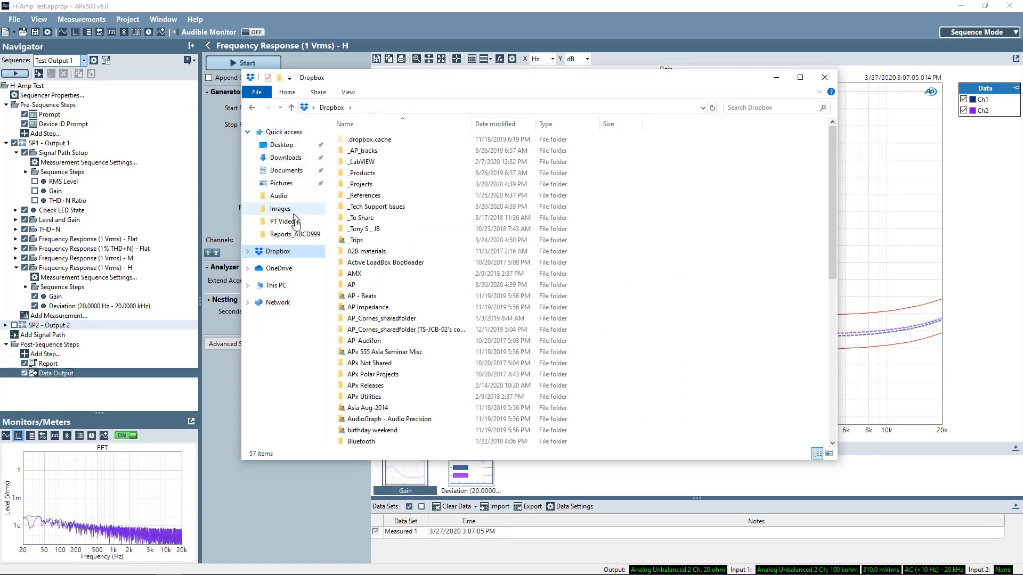
pyautogui.click(287, 145)
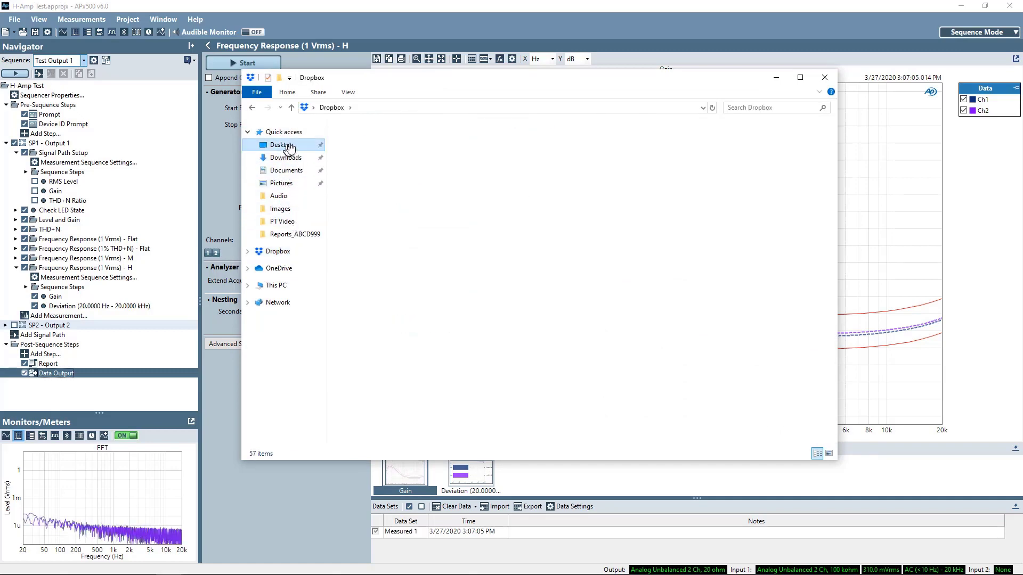
pyautogui.click(365, 174)
pyautogui.doubleClick(365, 172)
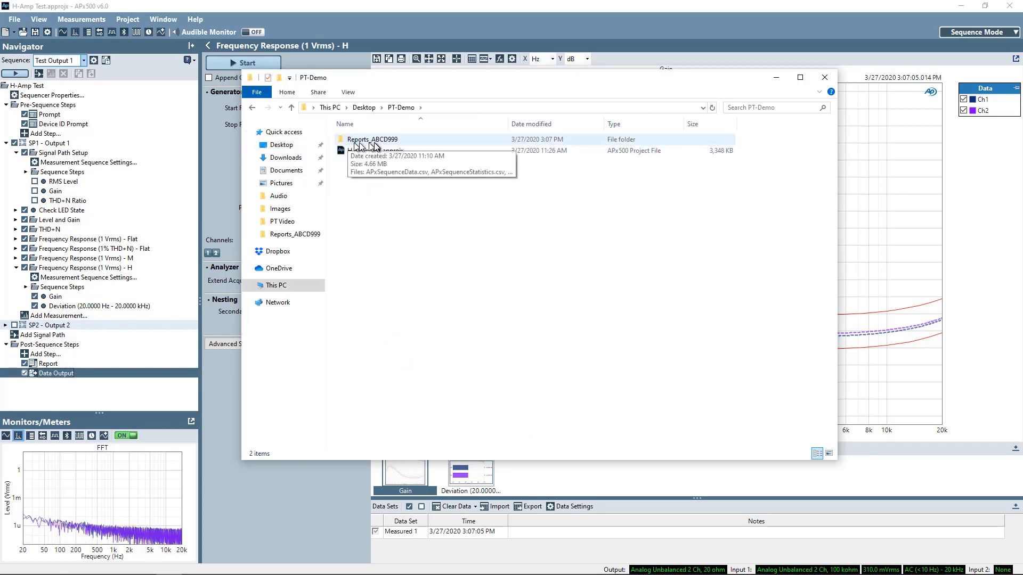
pyautogui.click(390, 141)
pyautogui.doubleClick(390, 140)
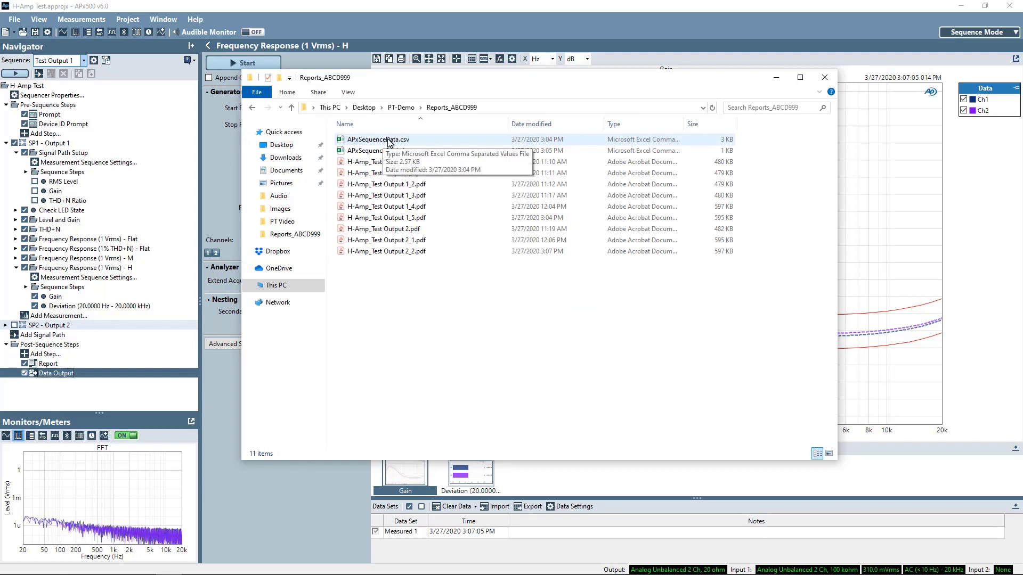
pyautogui.doubleClick(388, 139)
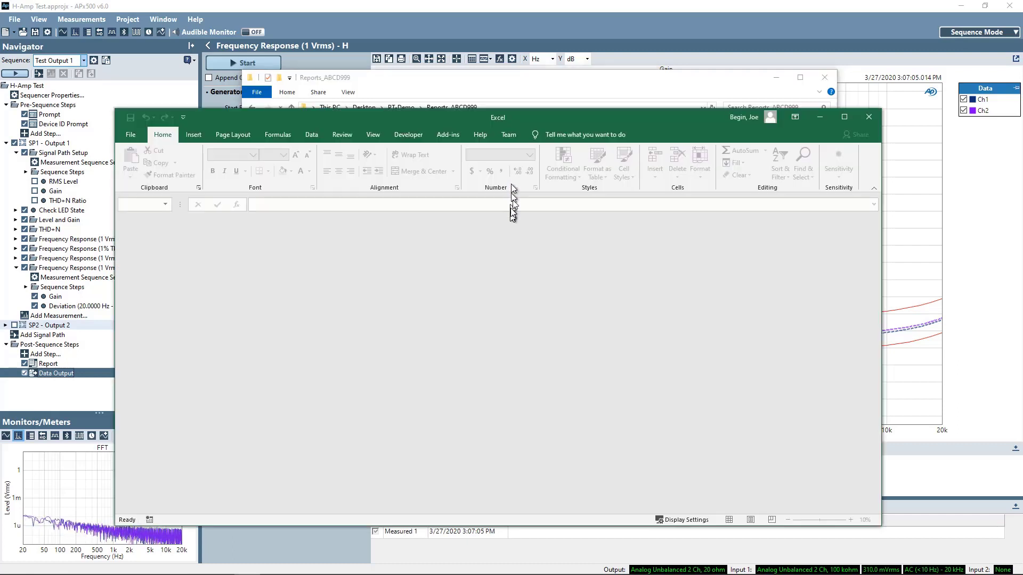
# Step: Load APxSequenceData.csv into Excel and widen columns A and B so labels and dates show
pyautogui.click(457, 86)
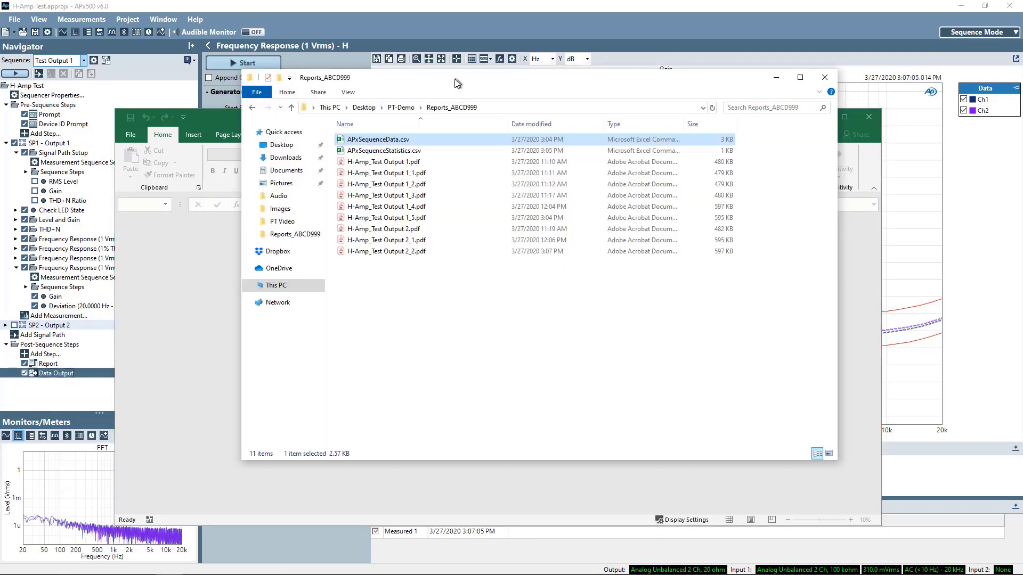
pyautogui.moveTo(386, 140); pyautogui.dragTo(179, 300)
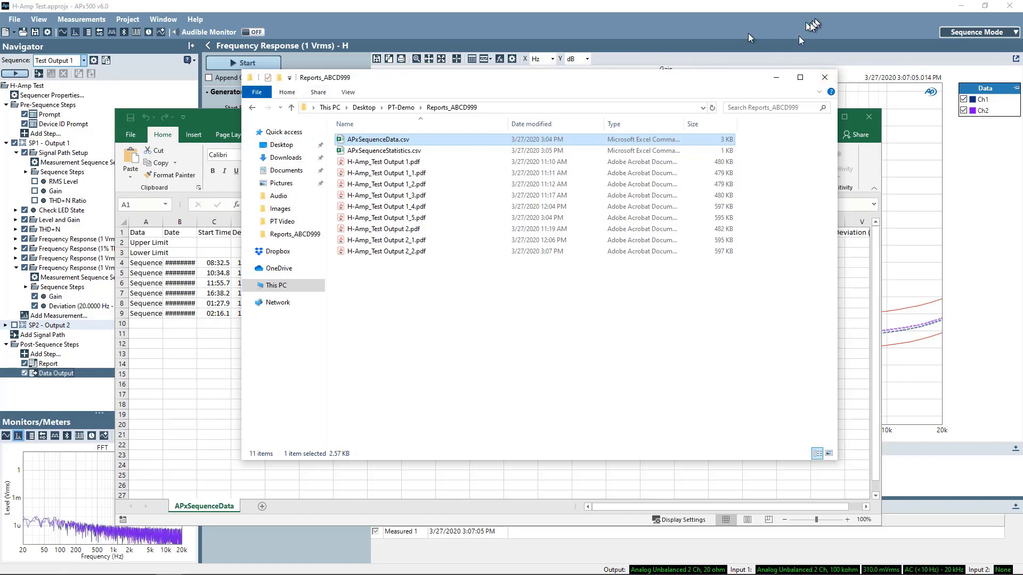
pyautogui.click(776, 78)
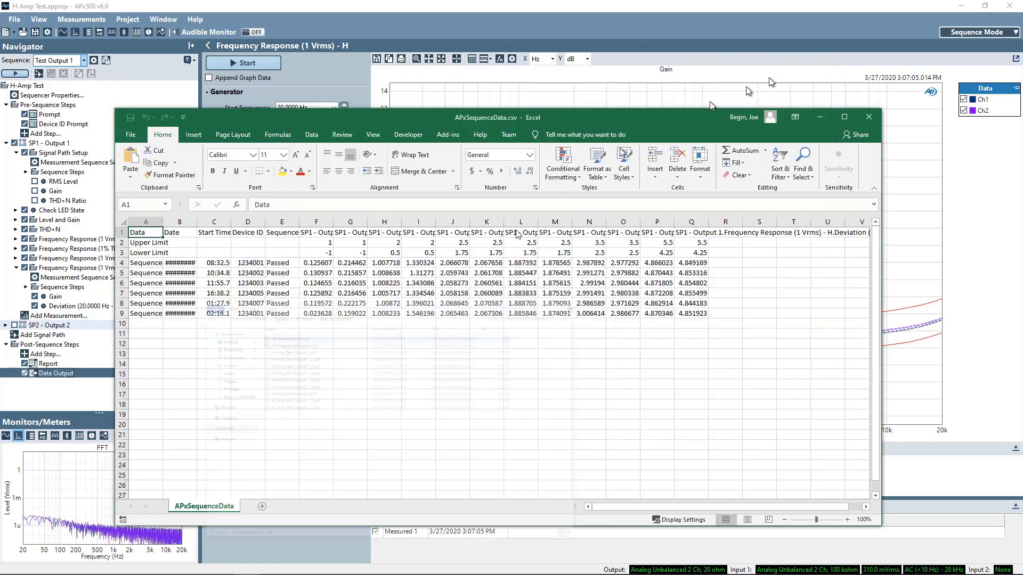
pyautogui.doubleClick(197, 224)
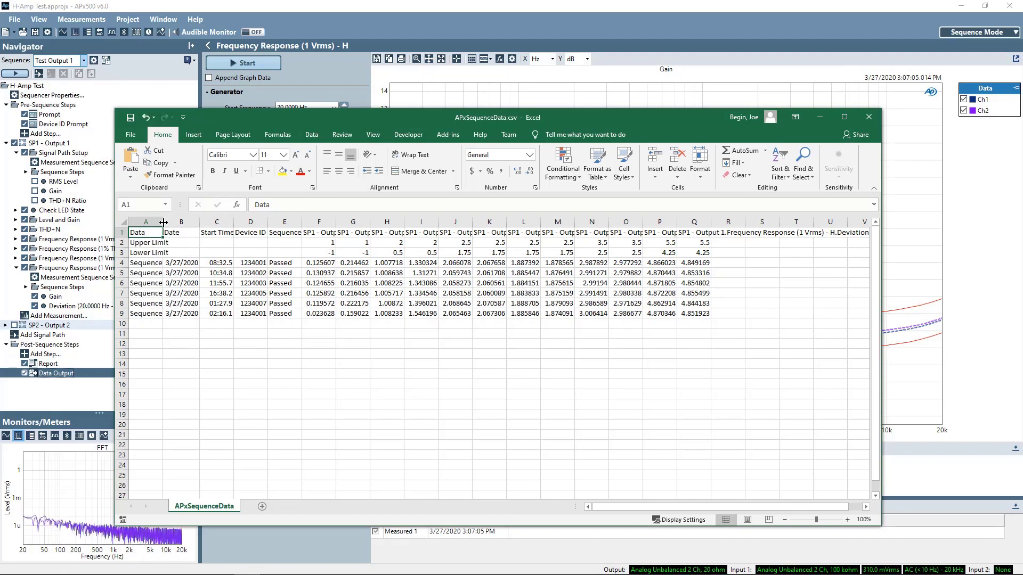
pyautogui.moveTo(163, 222); pyautogui.dragTo(185, 223)
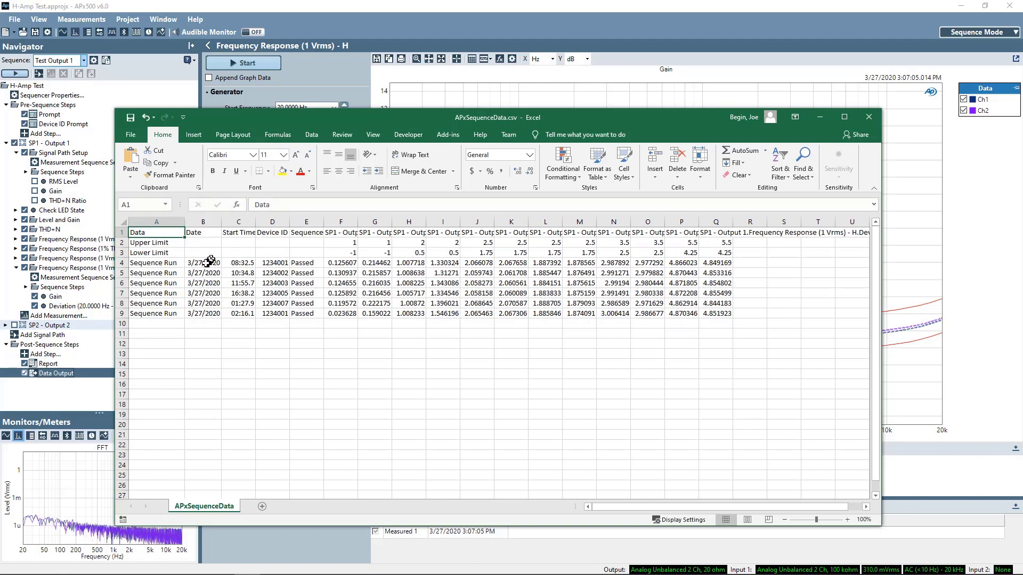
# Step: Format Start Time column C as time and inspect device ID, Passed result, lower limit and gain cells
pyautogui.click(231, 223)
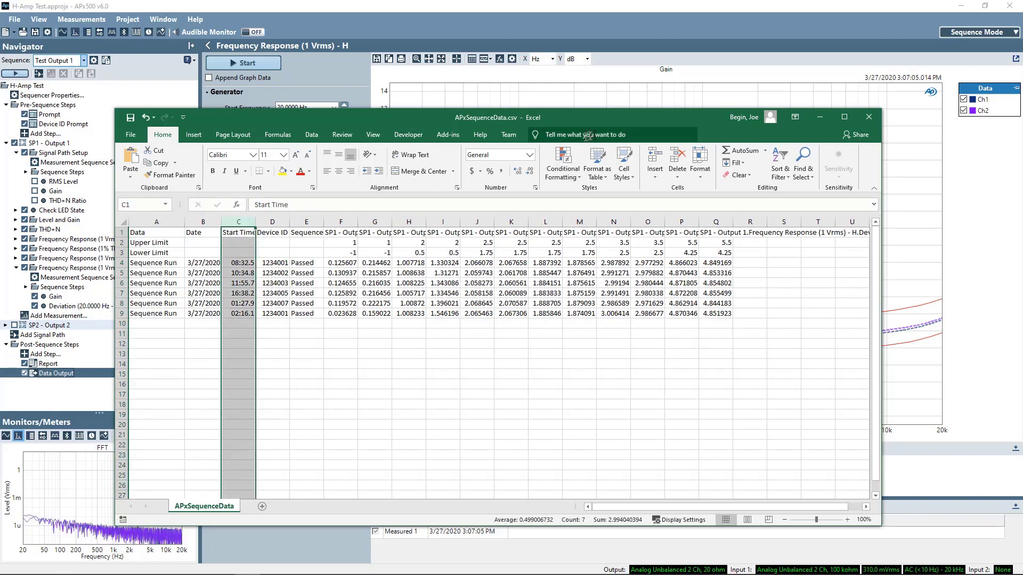
pyautogui.click(529, 155)
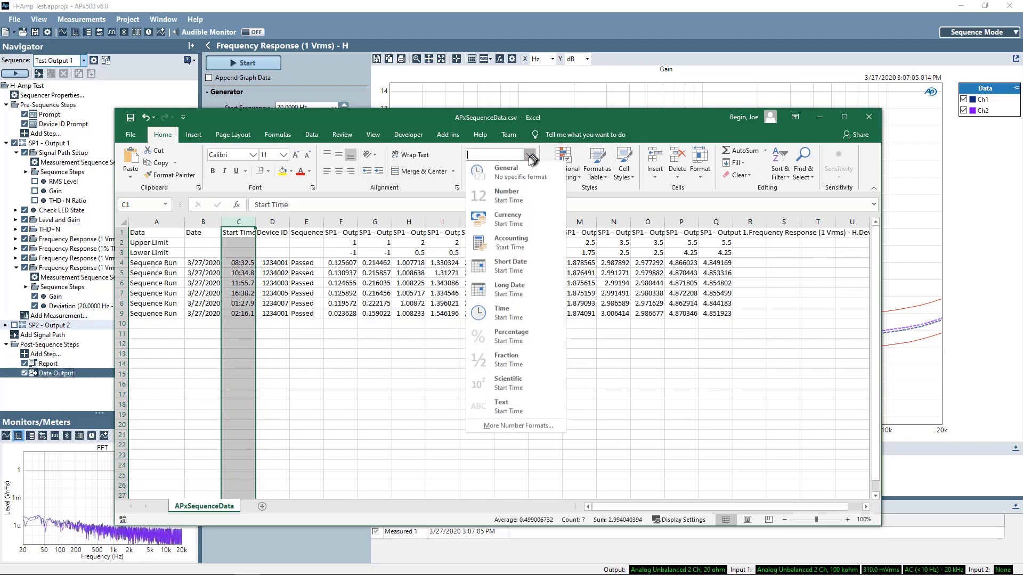
pyautogui.click(513, 312)
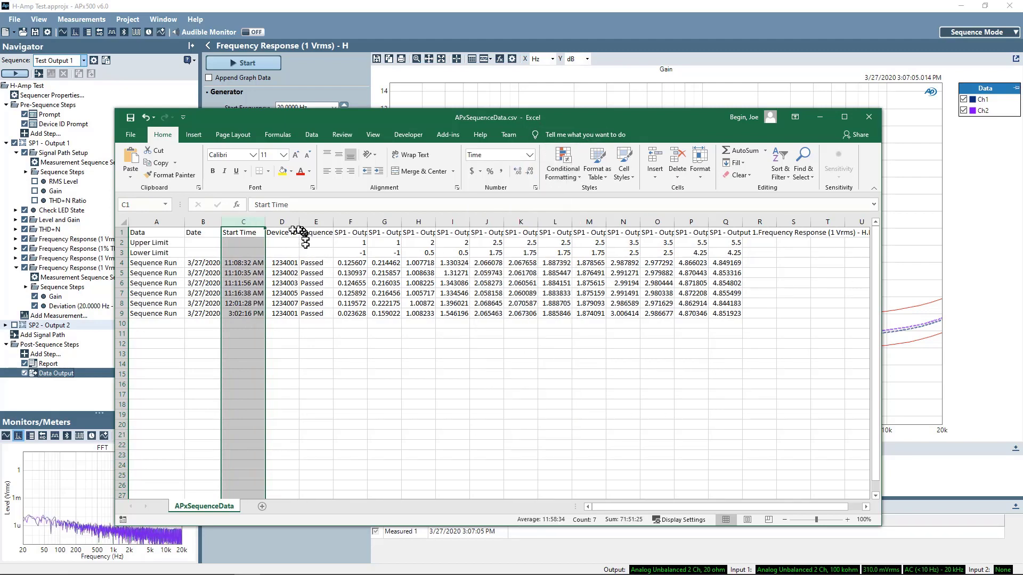
pyautogui.click(280, 263)
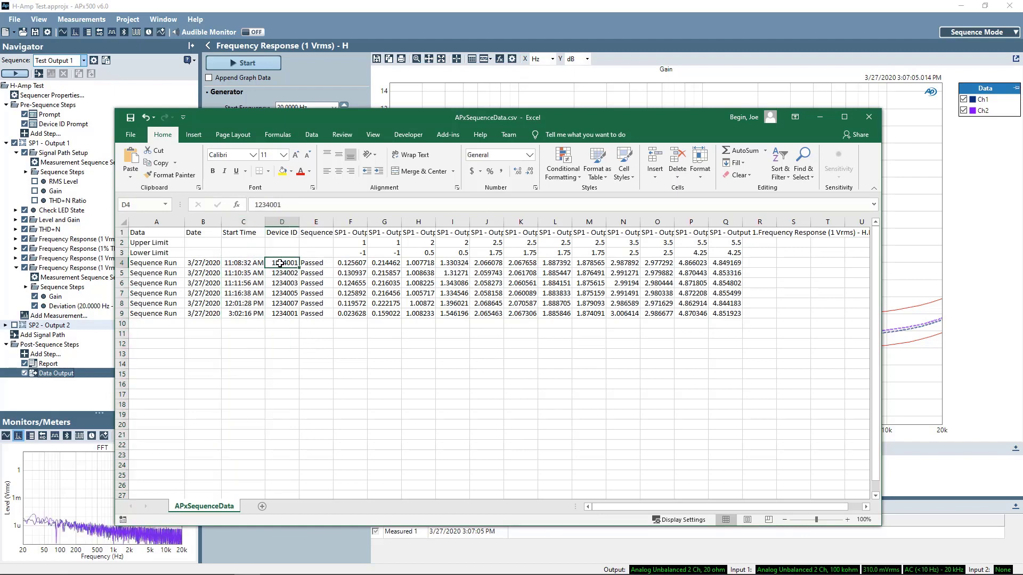
pyautogui.click(314, 263)
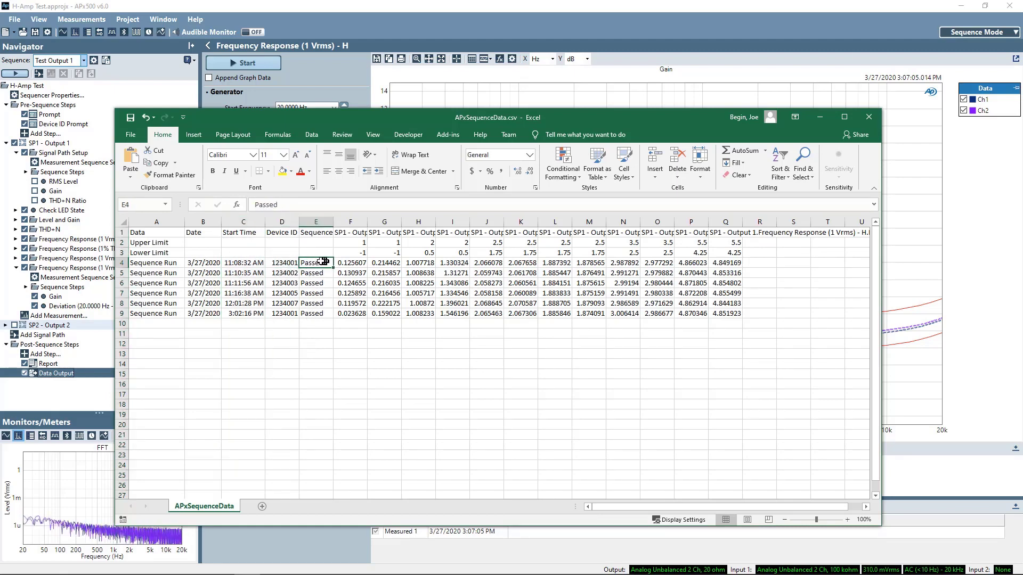
pyautogui.click(352, 232)
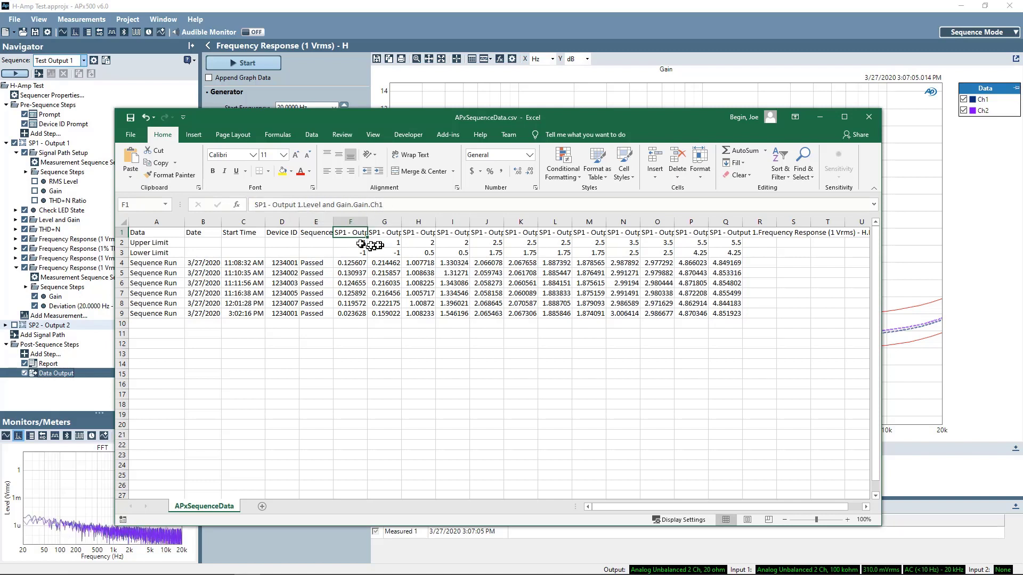
pyautogui.click(353, 253)
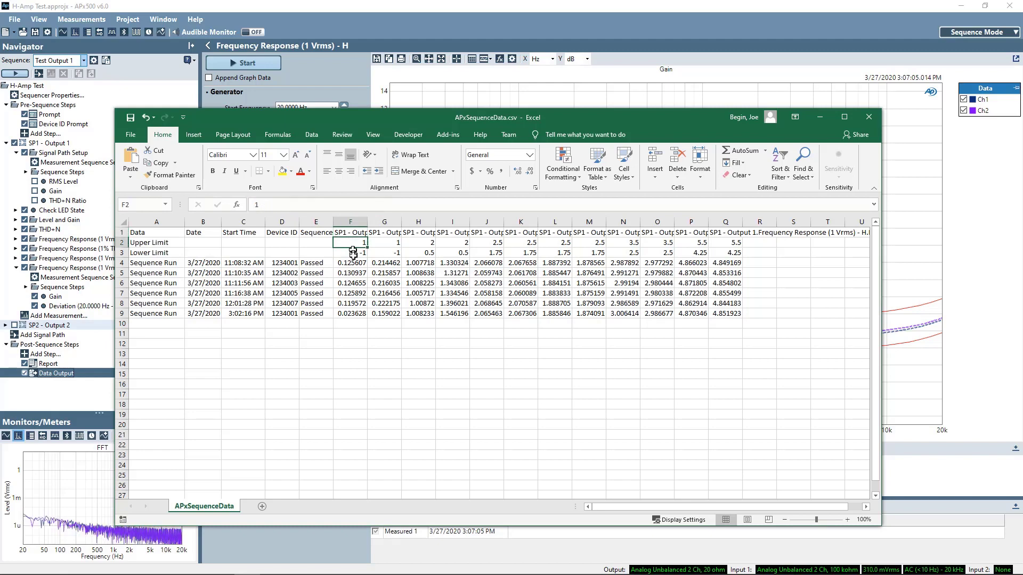
pyautogui.click(351, 263)
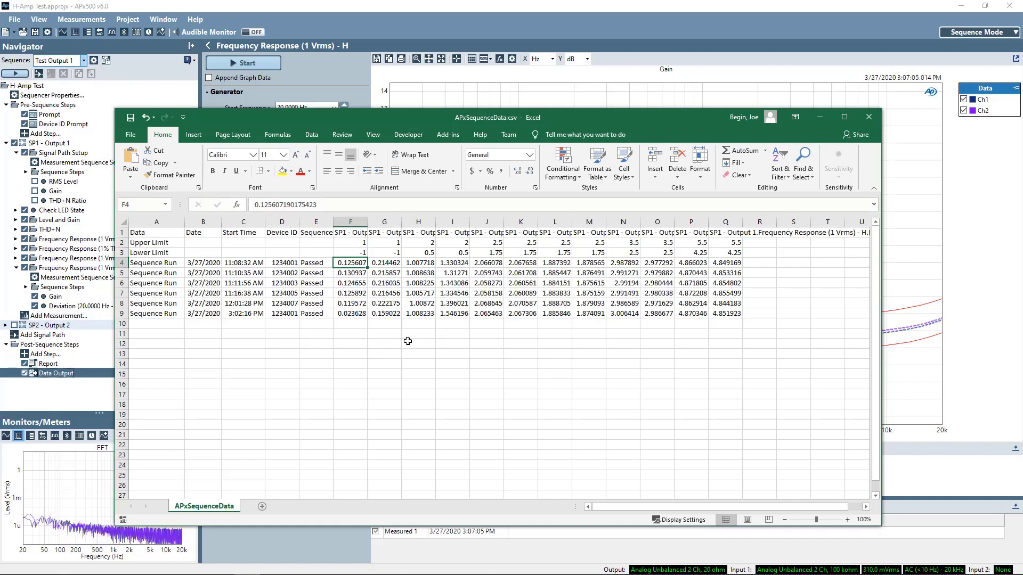
# Step: Close the spreadsheet without saving changes
pyautogui.click(868, 117)
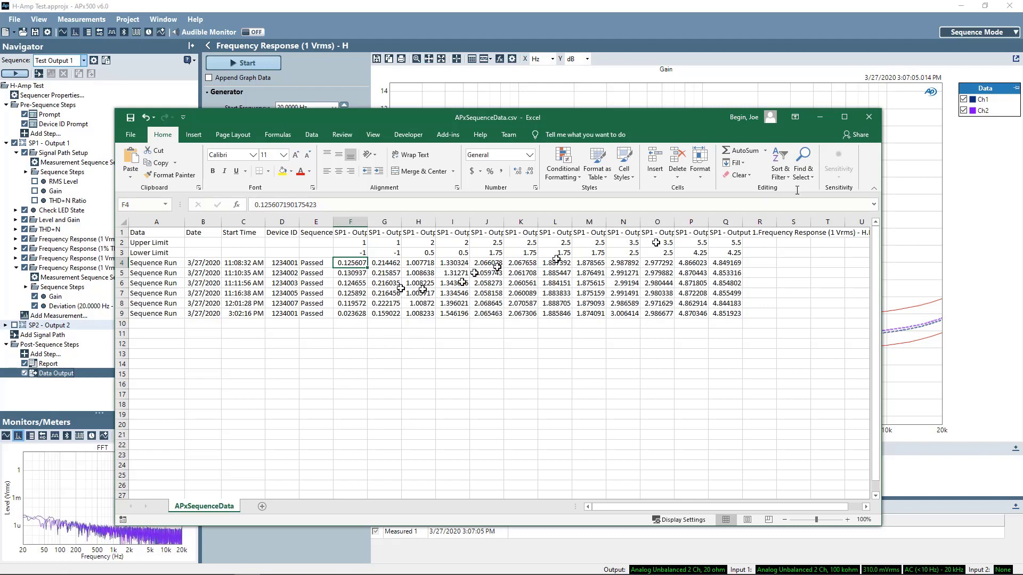
pyautogui.click(873, 118)
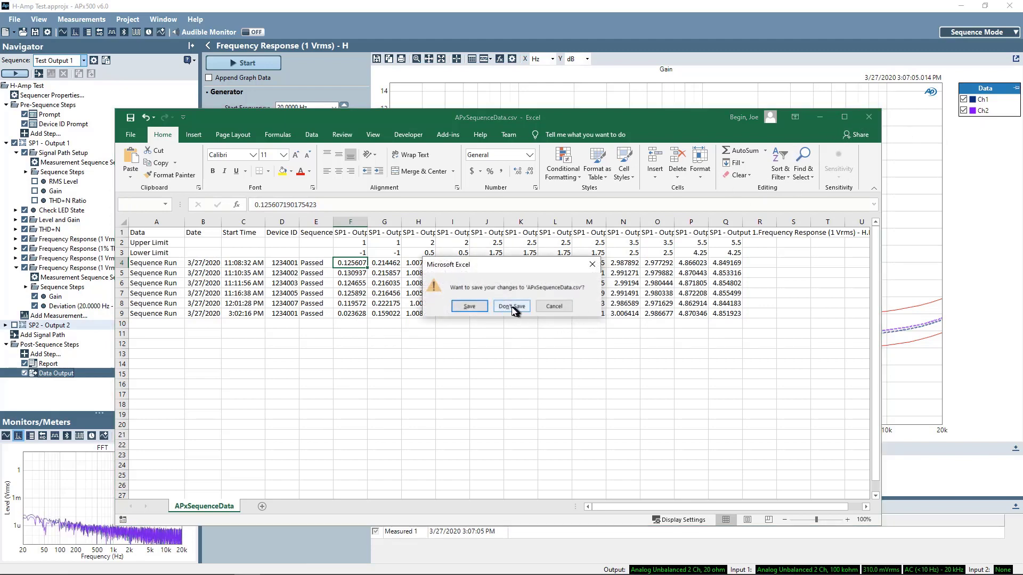
pyautogui.click(508, 307)
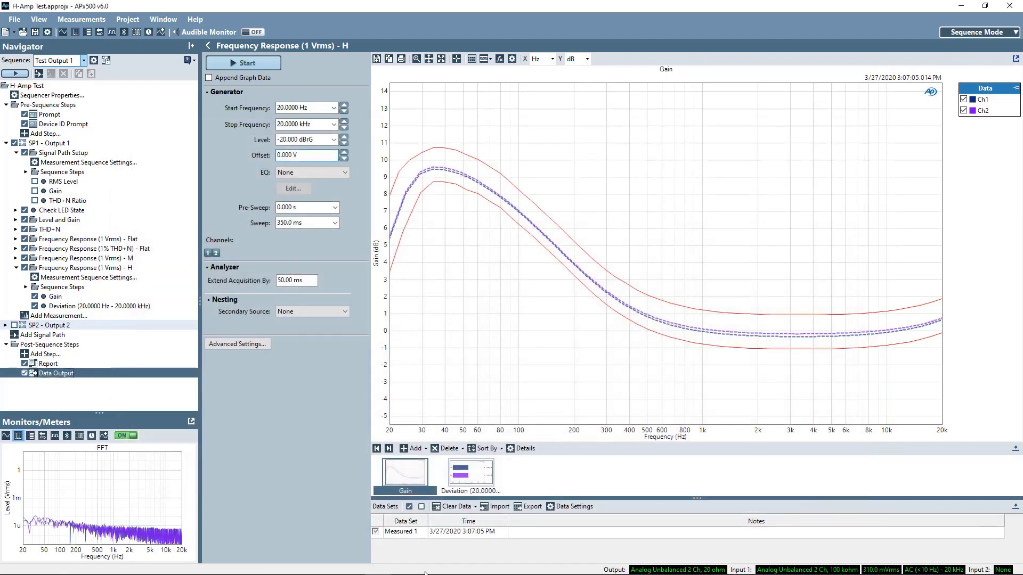
pyautogui.moveTo(424, 573)
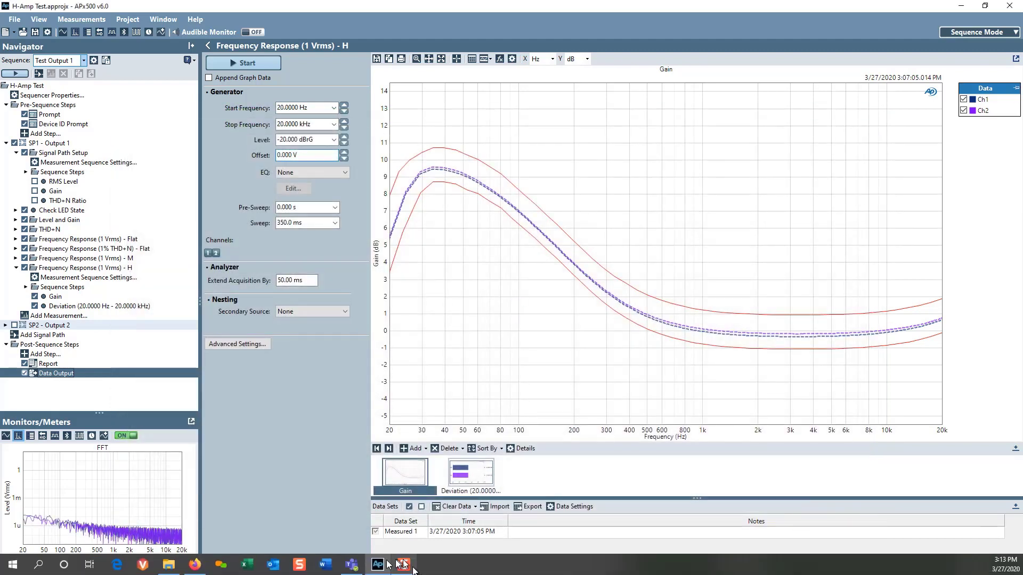
# Step: From the taskbar's File Explorer, open H-Amp_Test Output 1.pdf in Acrobat Reader
pyautogui.click(168, 565)
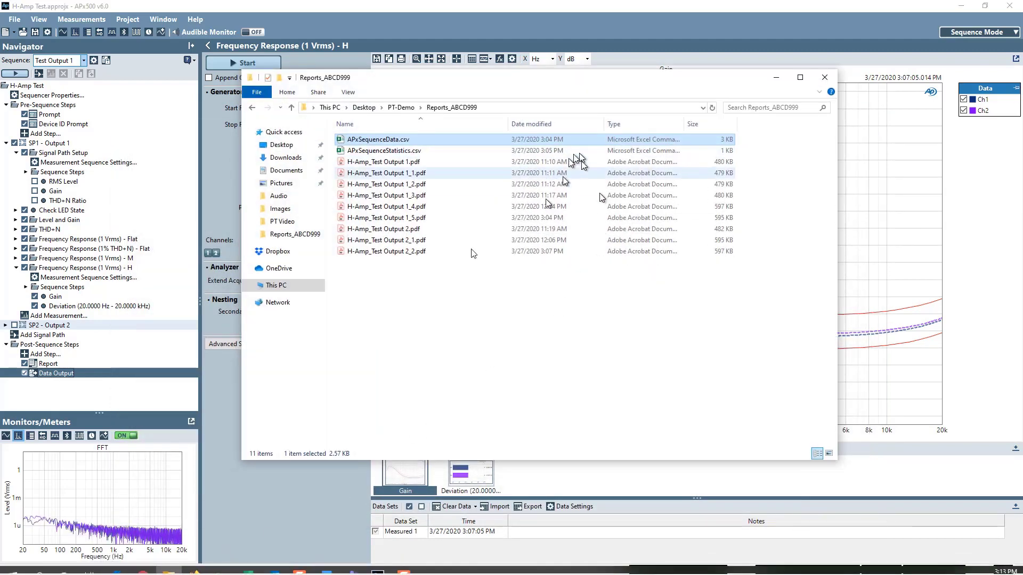
pyautogui.click(375, 163)
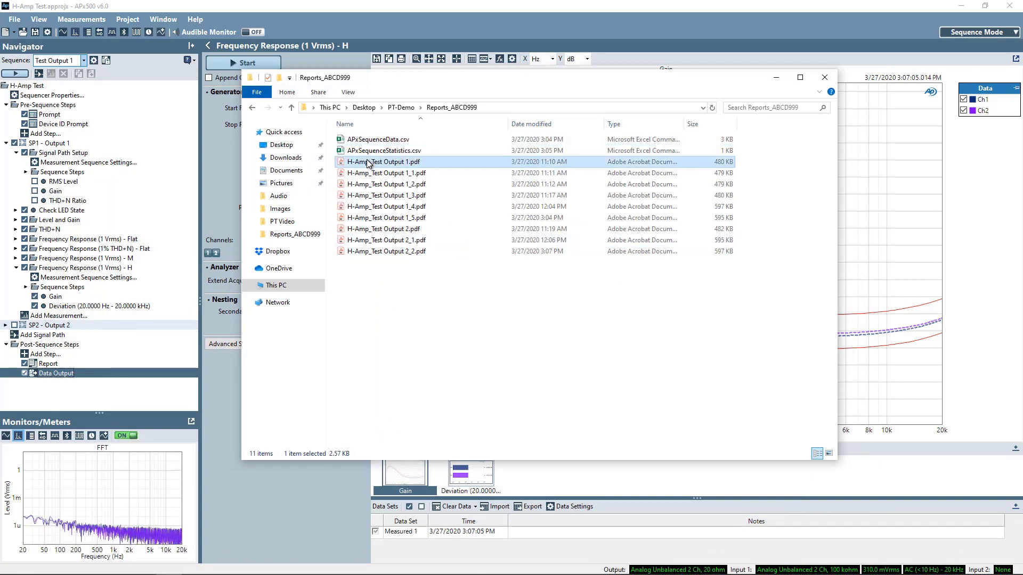
pyautogui.doubleClick(397, 163)
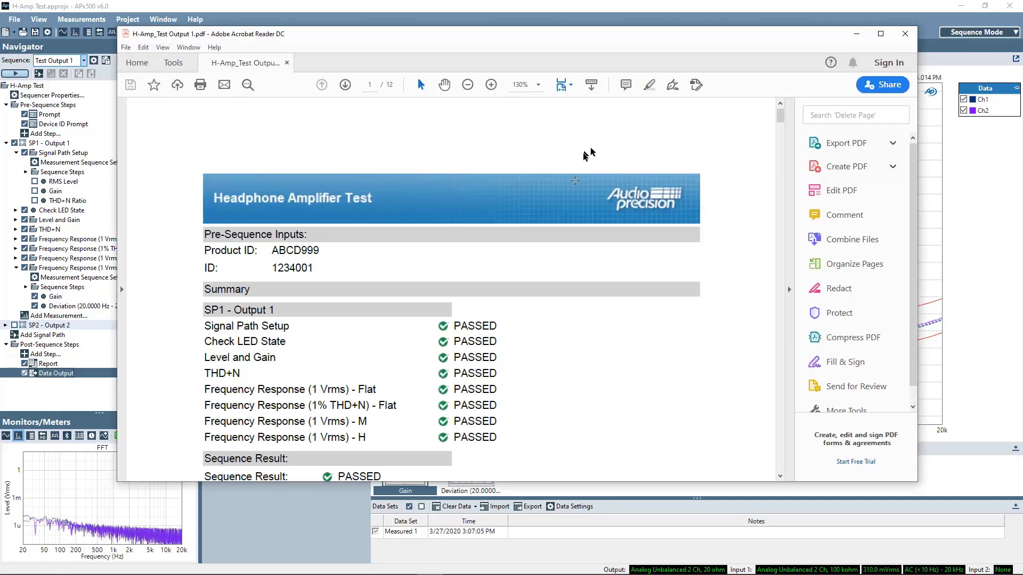
# Step: Scroll through the Output 1 report's all-PASSED summary to the gain graphs, then close Acrobat
pyautogui.scroll(-2, 538, 328)
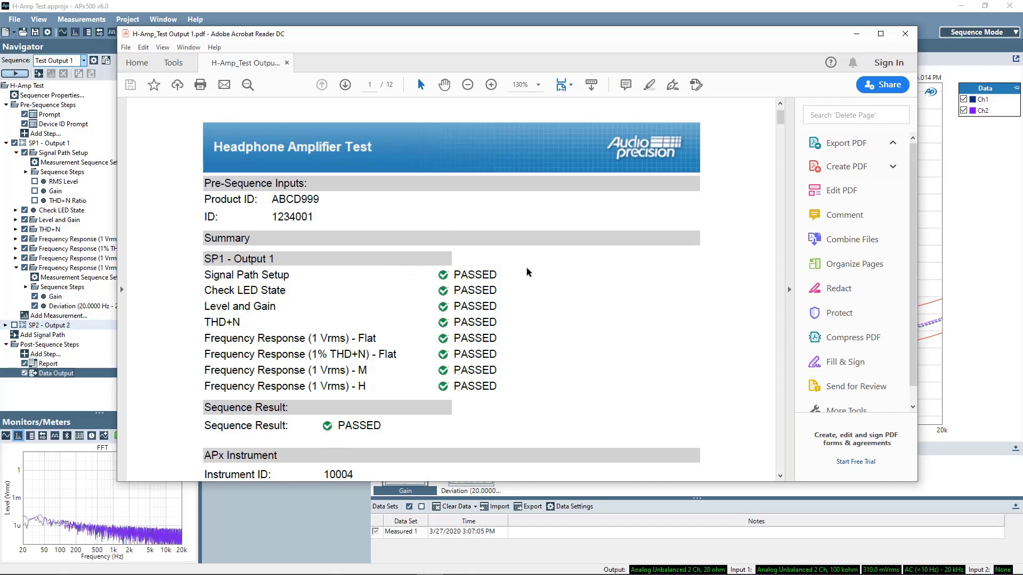
pyautogui.scroll(-1, 528, 272)
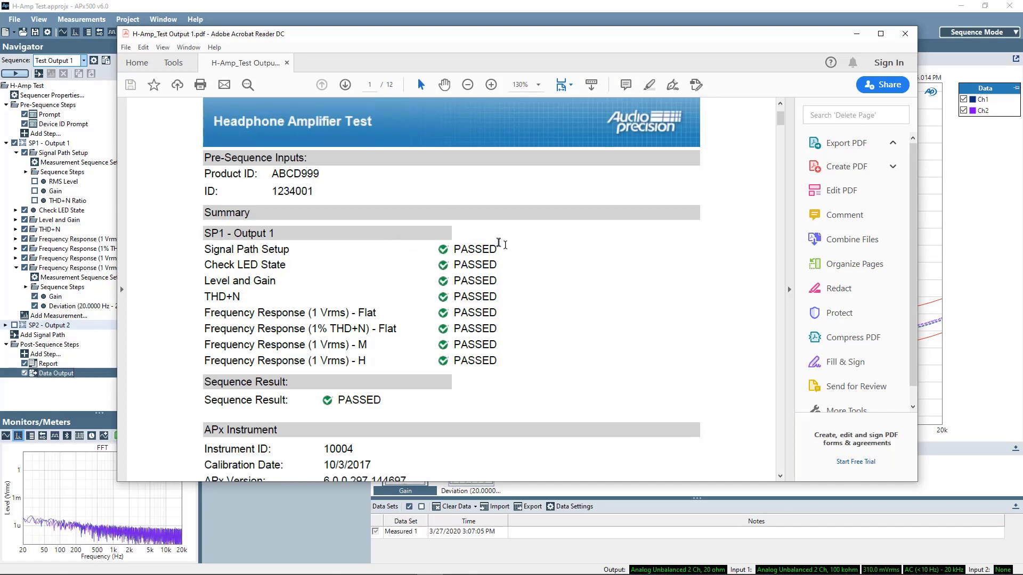
pyautogui.scroll(-6, 497, 243)
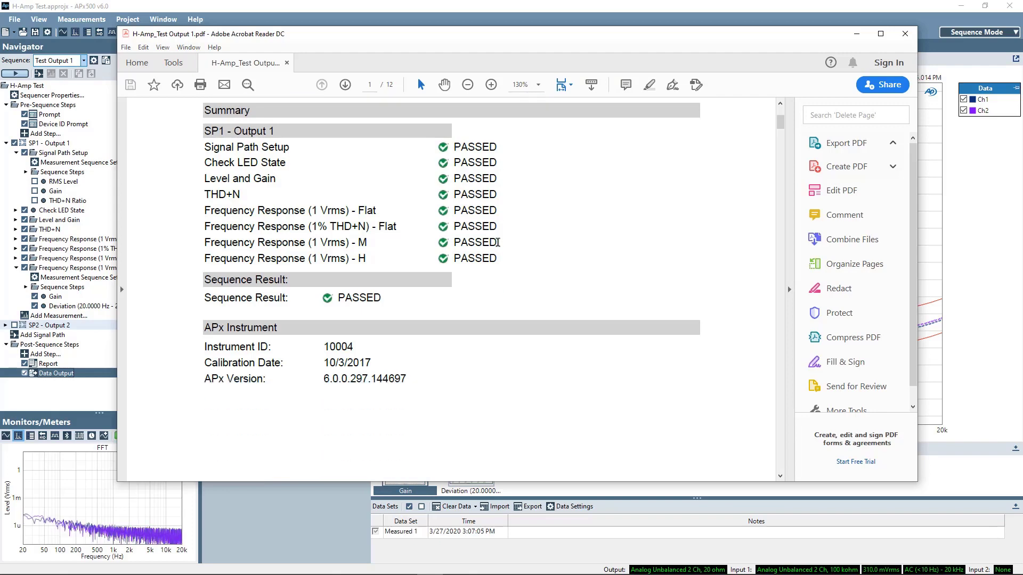
pyautogui.scroll(-8, 430, 249)
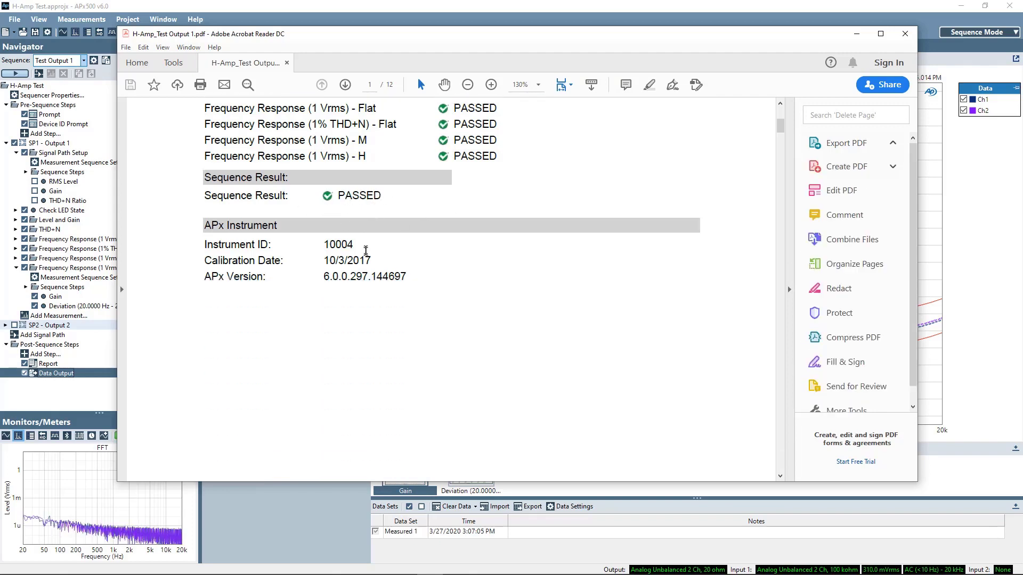
pyautogui.moveTo(780, 130); pyautogui.dragTo(791, 255)
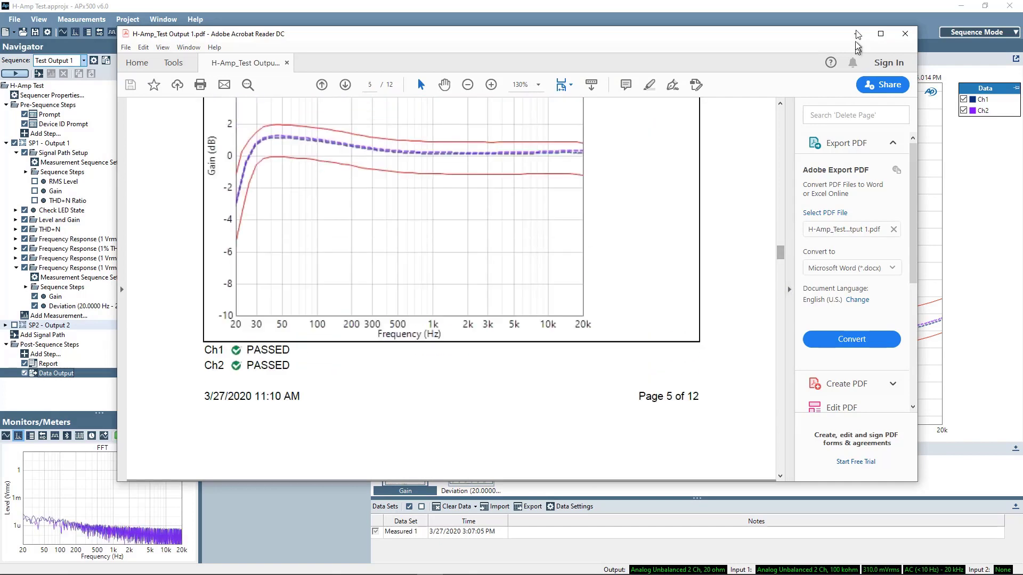
pyautogui.click(905, 36)
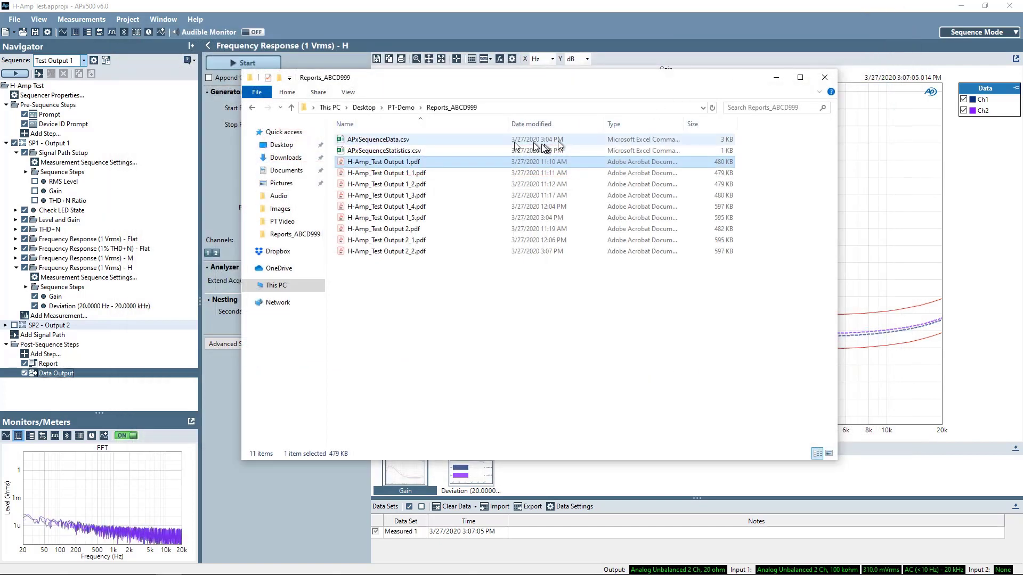
# Step: Open APxSequenceStatistics.csv in Excel
pyautogui.doubleClick(410, 152)
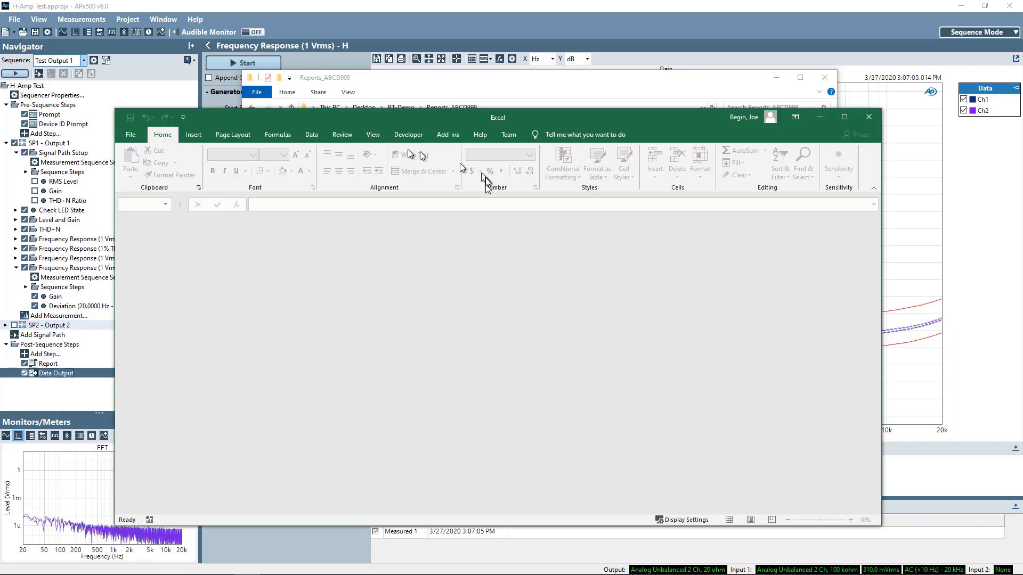
pyautogui.moveTo(349, 122); pyautogui.dragTo(372, 235)
pyautogui.moveTo(385, 158); pyautogui.dragTo(400, 365)
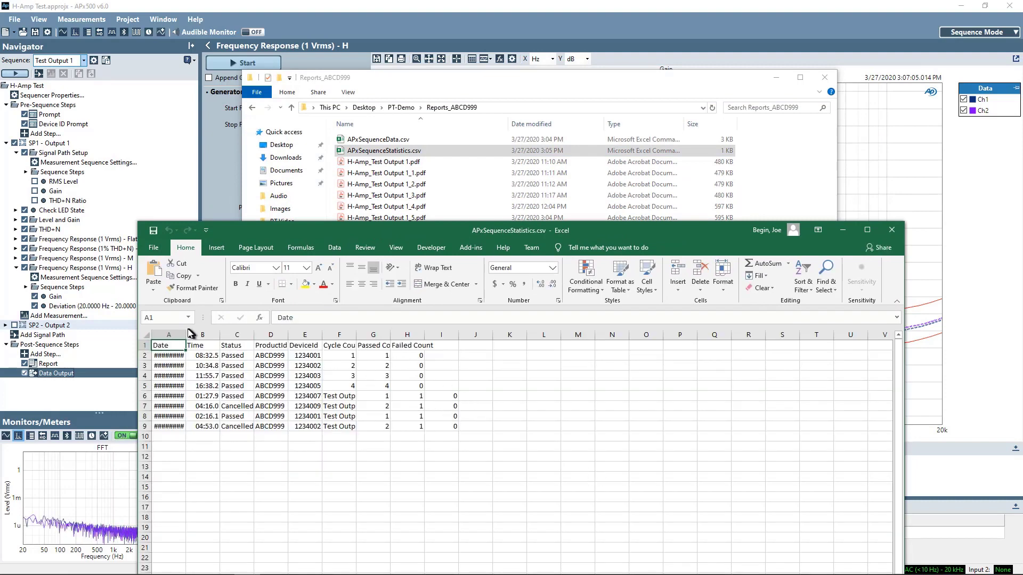
# Step: Widen columns A, D, F and G to read dates and counts, then close without saving
pyautogui.doubleClick(186, 337)
pyautogui.rightClick(185, 337)
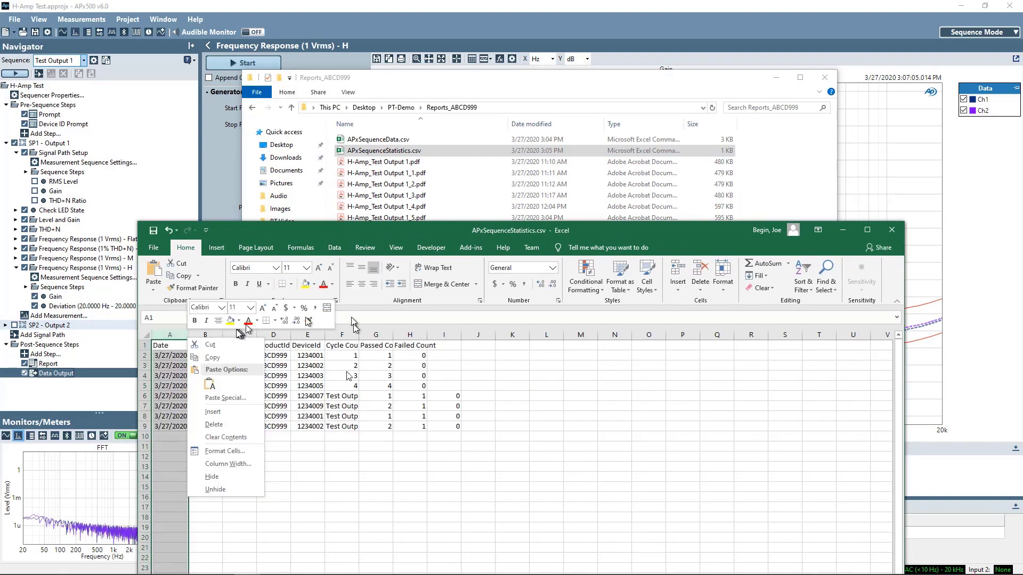
pyautogui.click(411, 502)
pyautogui.moveTo(291, 329); pyautogui.dragTo(302, 327)
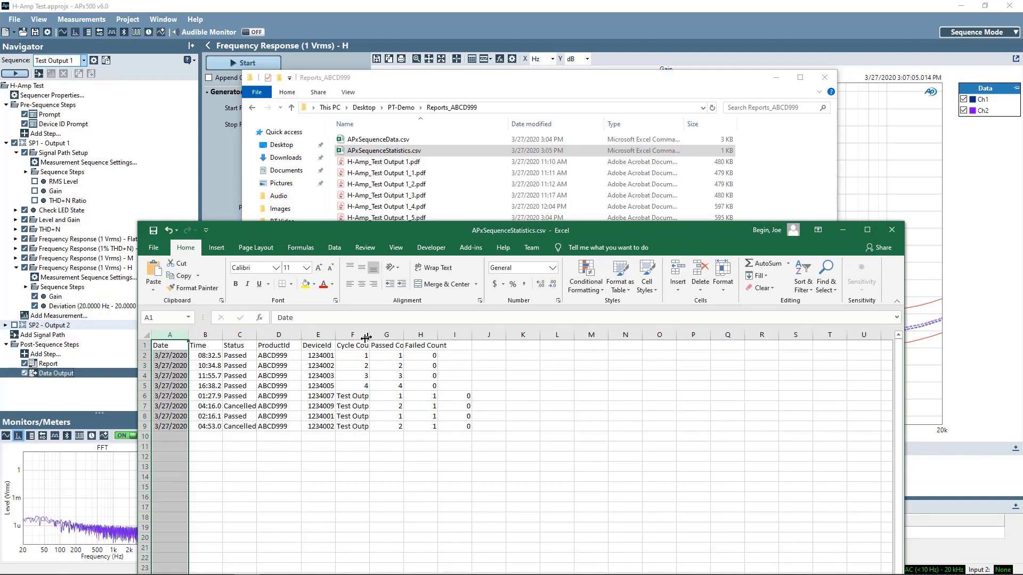
pyautogui.moveTo(371, 337); pyautogui.dragTo(433, 334)
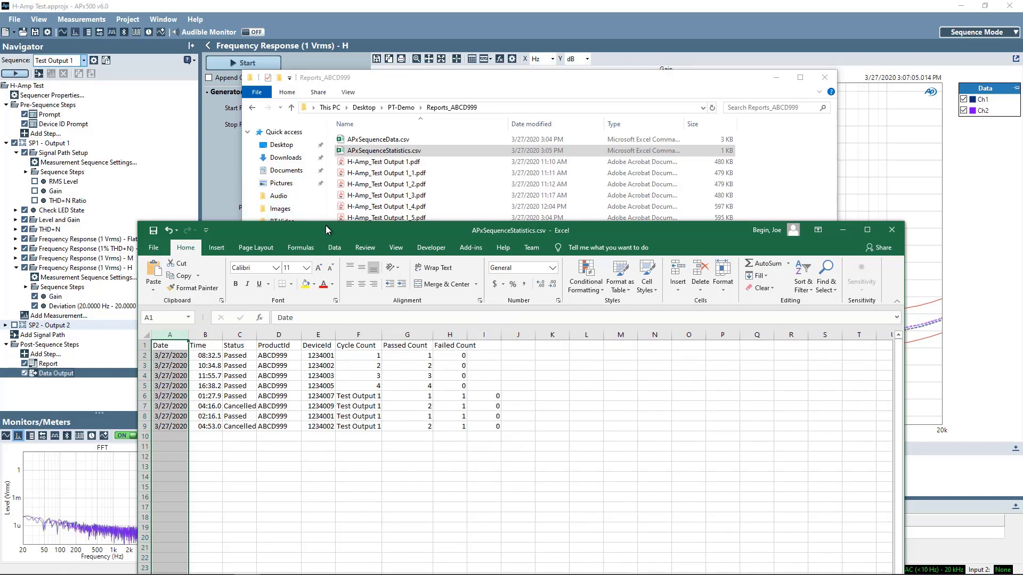
pyautogui.moveTo(325, 225); pyautogui.dragTo(350, 139)
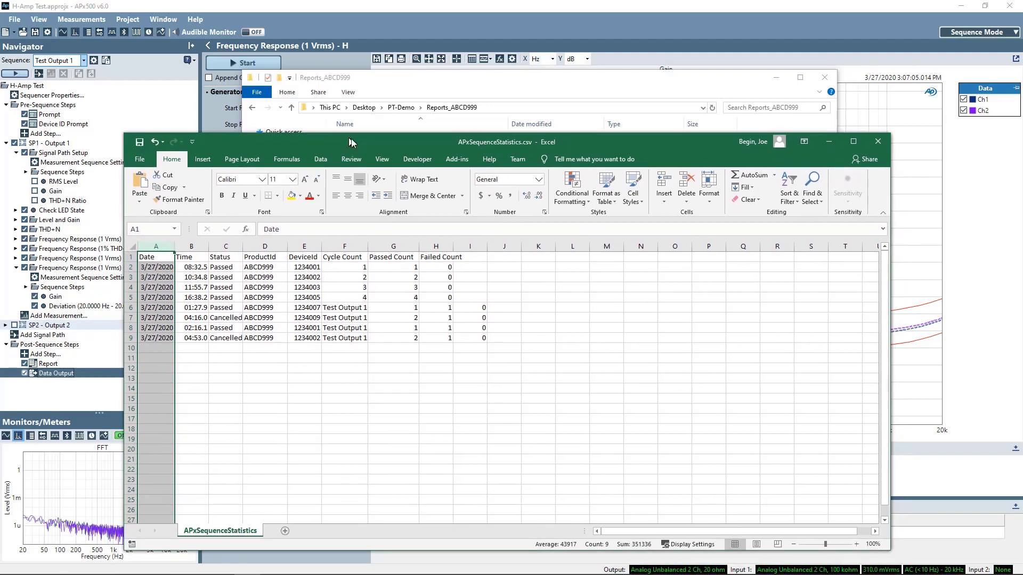
pyautogui.click(881, 143)
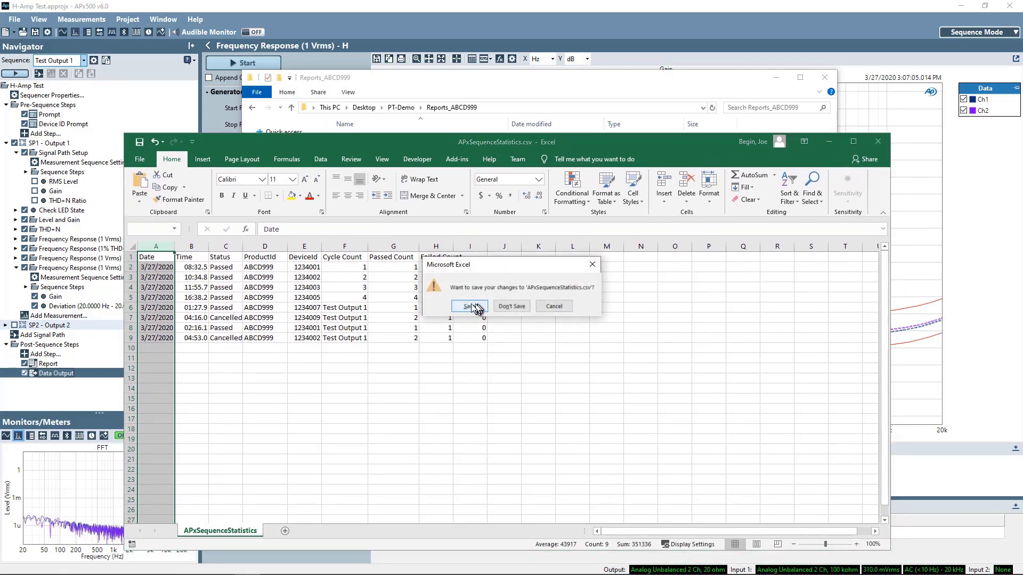
pyautogui.click(523, 306)
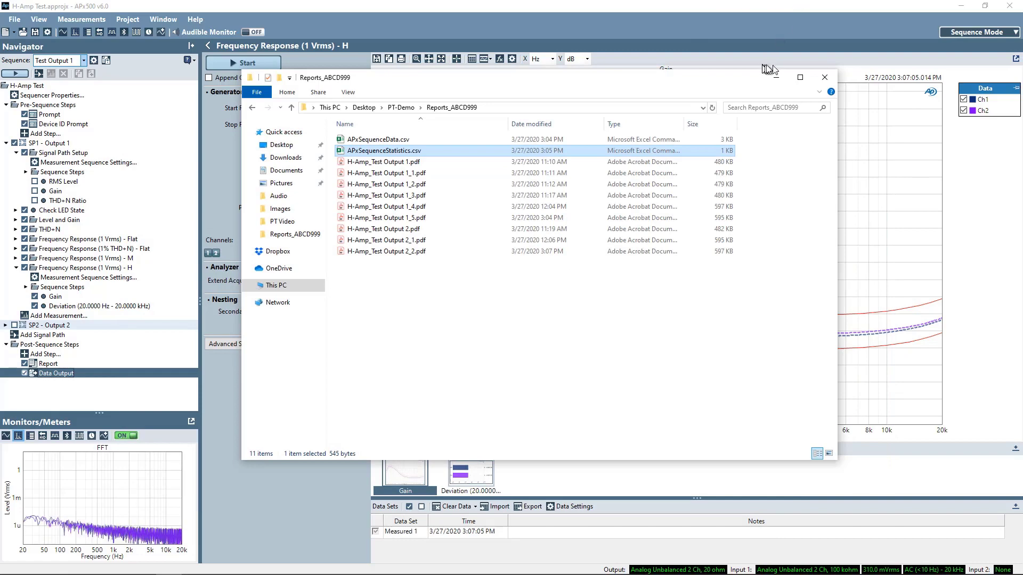
# Step: Minimize Explorer and expand Signal Path Setup and its Sequence Steps in the APx500 Navigator
pyautogui.click(776, 77)
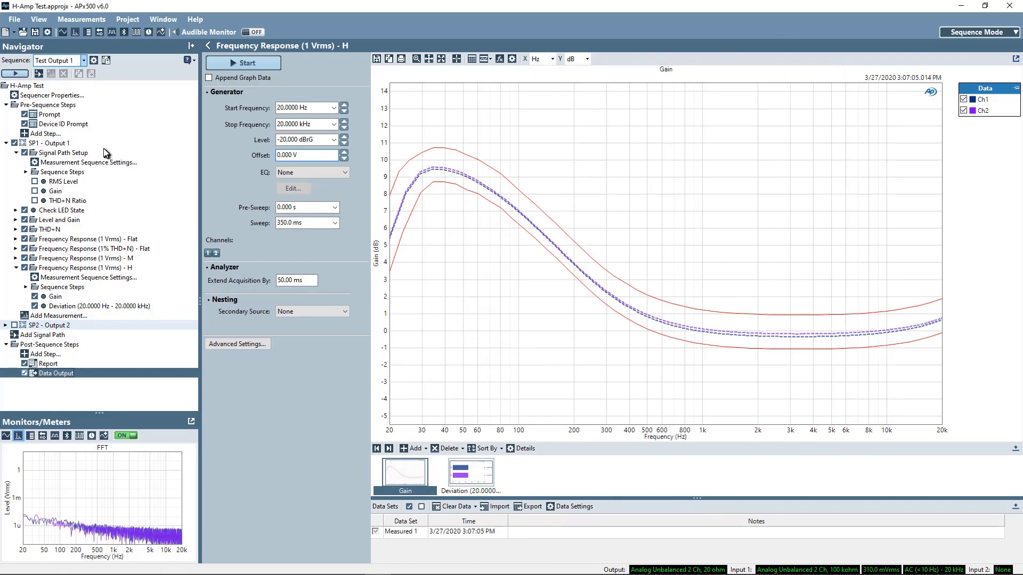
pyautogui.click(16, 153)
pyautogui.click(16, 153)
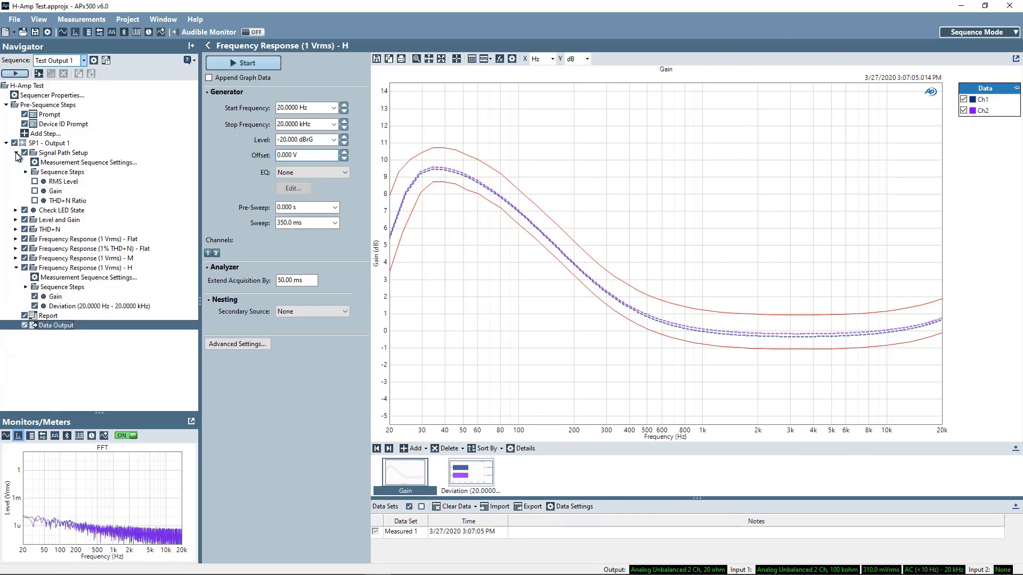
pyautogui.click(26, 173)
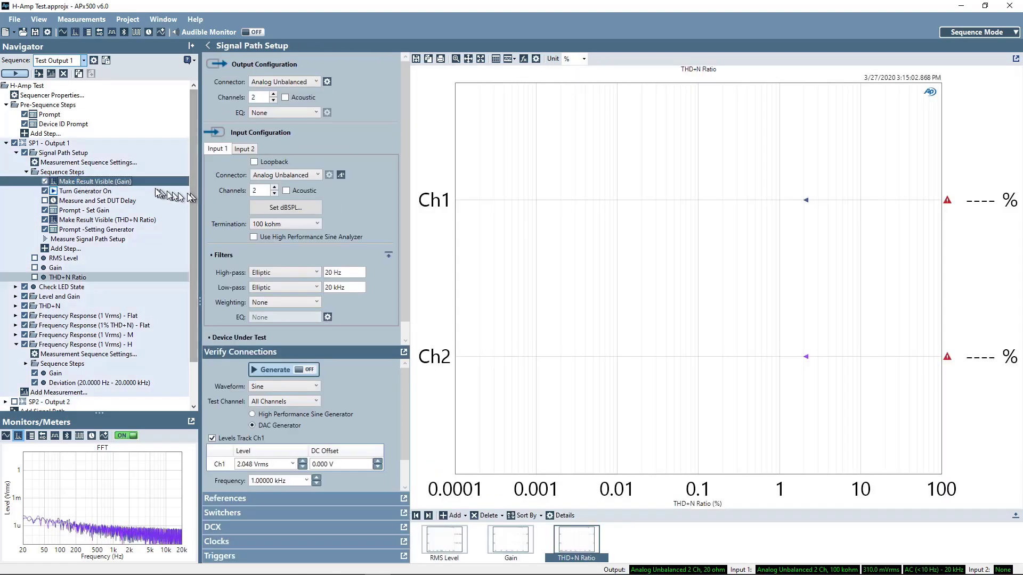
pyautogui.doubleClick(124, 182)
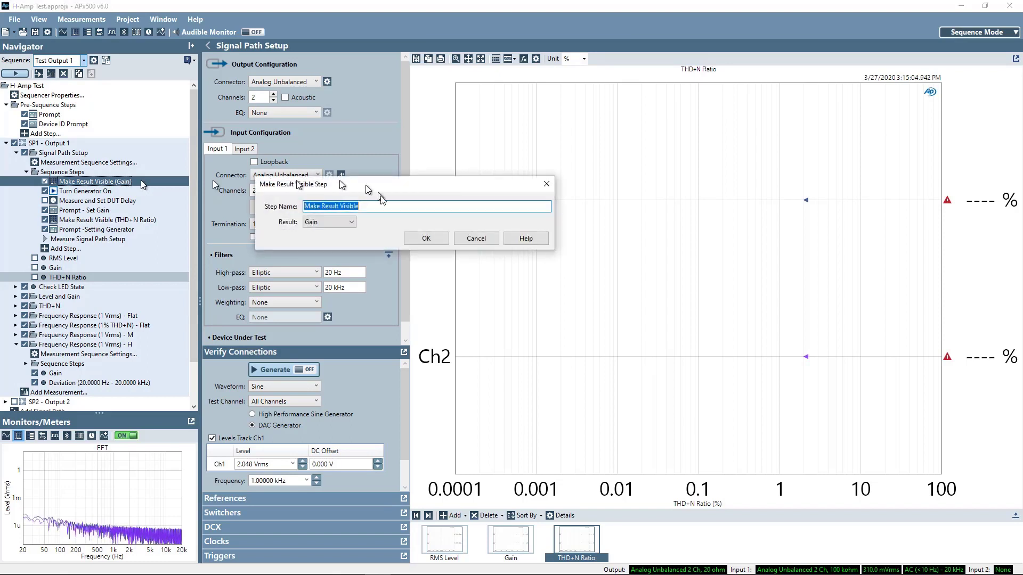
pyautogui.moveTo(358, 185); pyautogui.dragTo(325, 158)
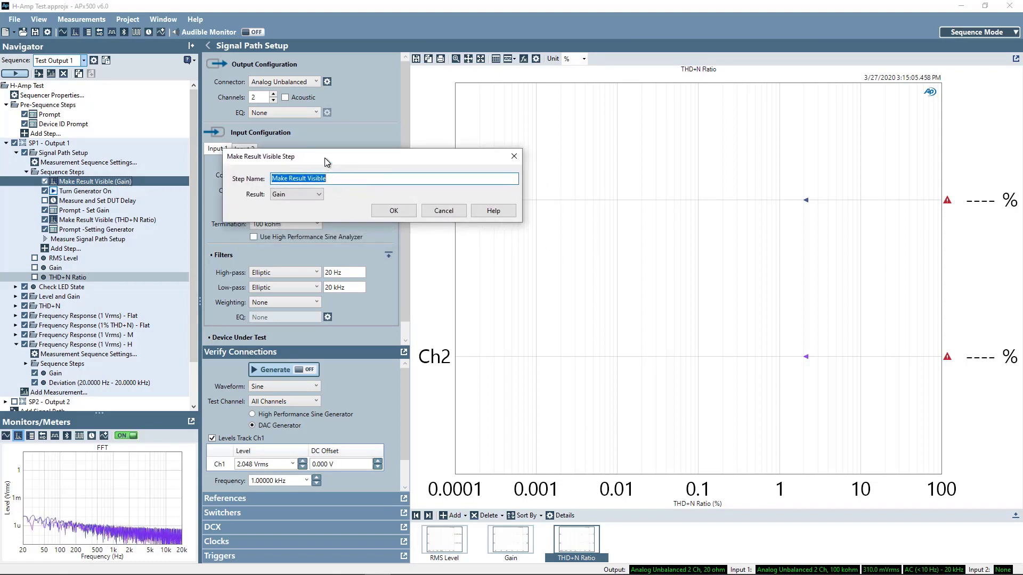
pyautogui.click(318, 194)
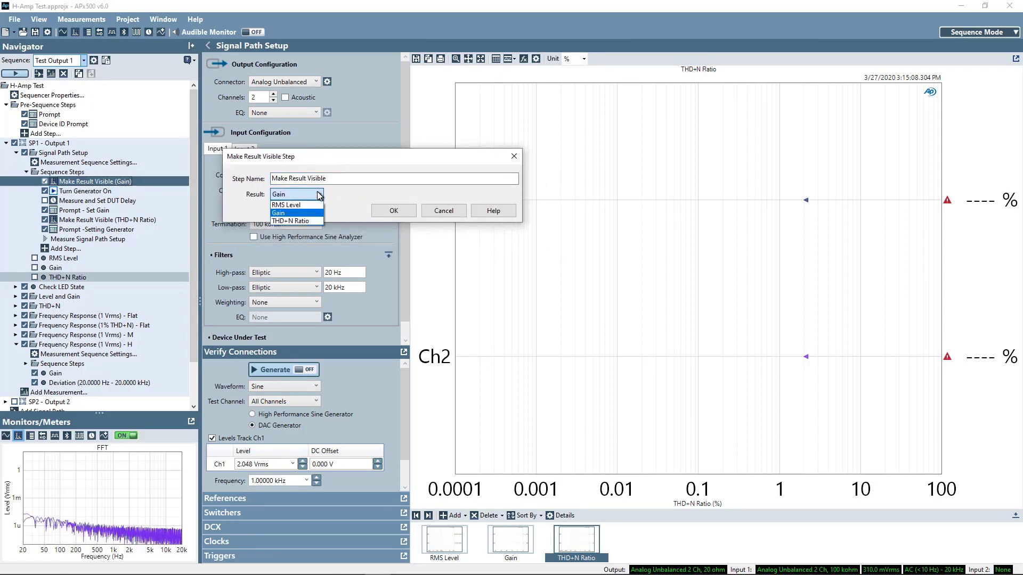
pyautogui.click(328, 156)
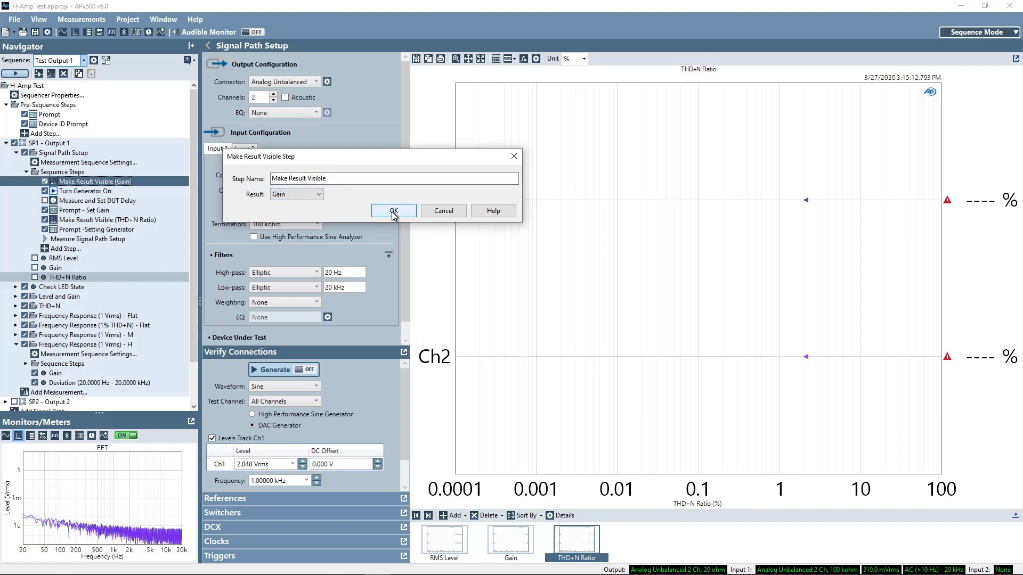
pyautogui.click(520, 160)
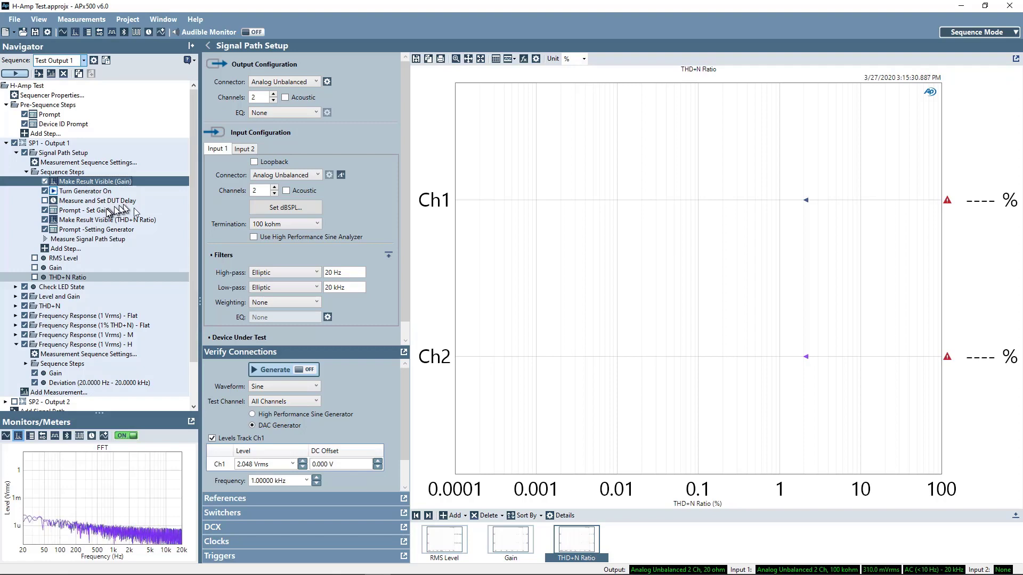
# Step: Preview the Prompt - Set Gain step as the operator sees it, then close its editor without saving
pyautogui.doubleClick(85, 212)
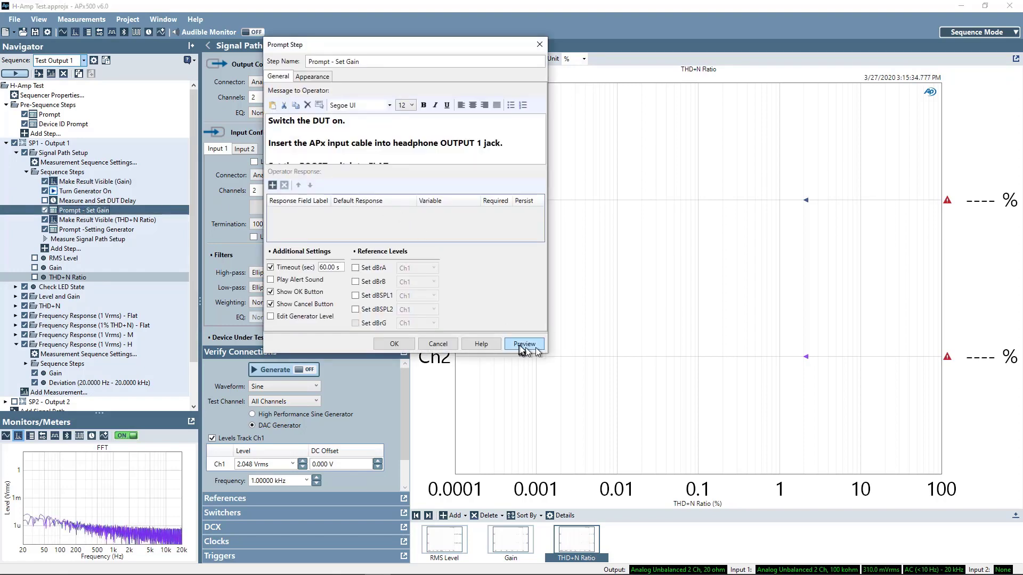
pyautogui.click(523, 344)
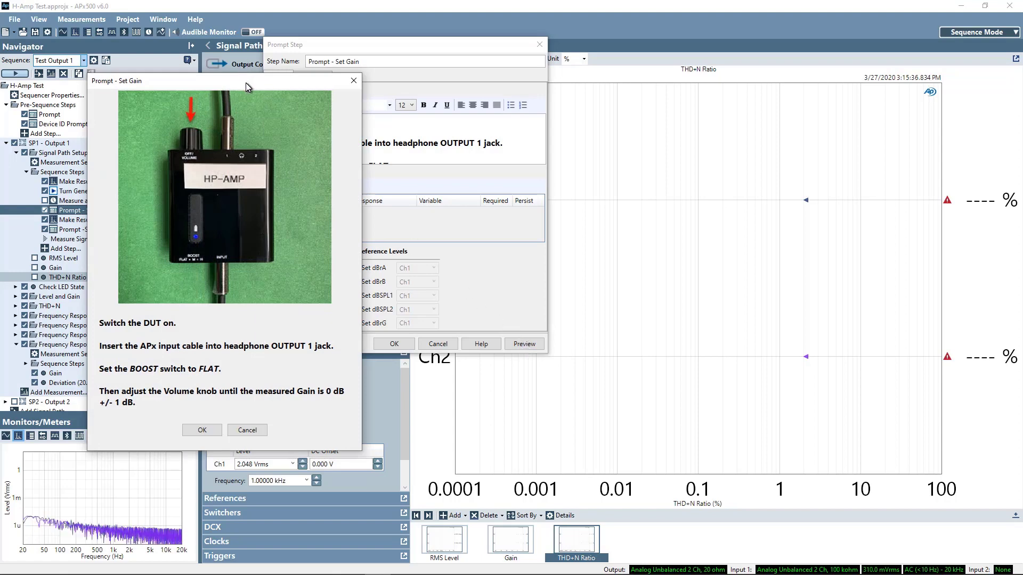
pyautogui.moveTo(246, 82); pyautogui.dragTo(323, 60)
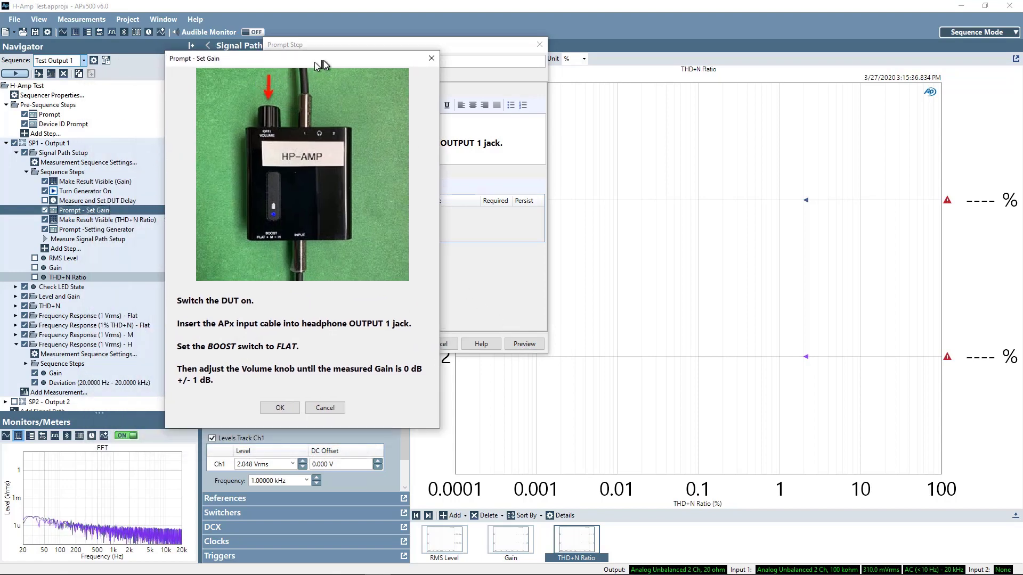
pyautogui.click(283, 408)
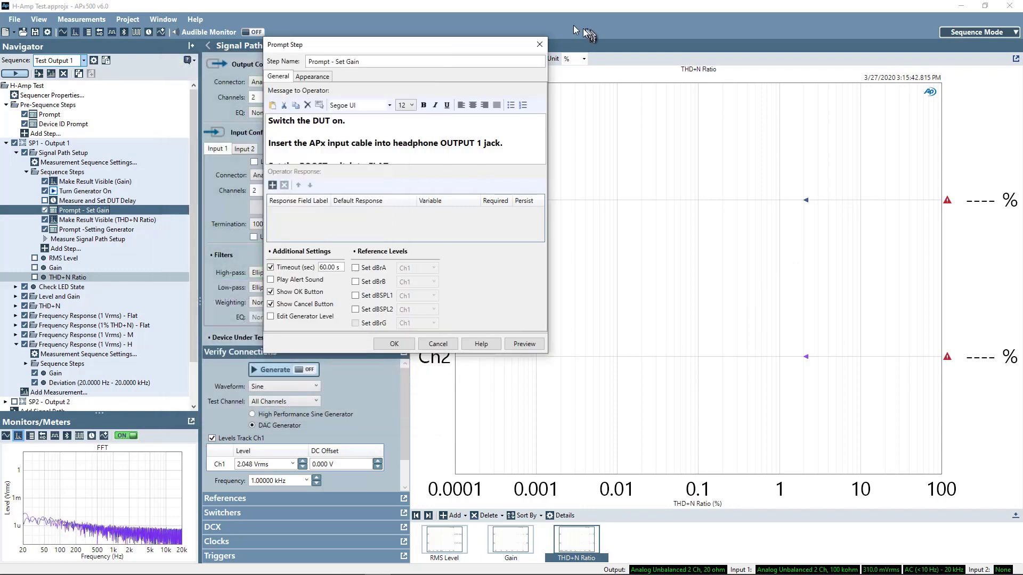
pyautogui.click(538, 44)
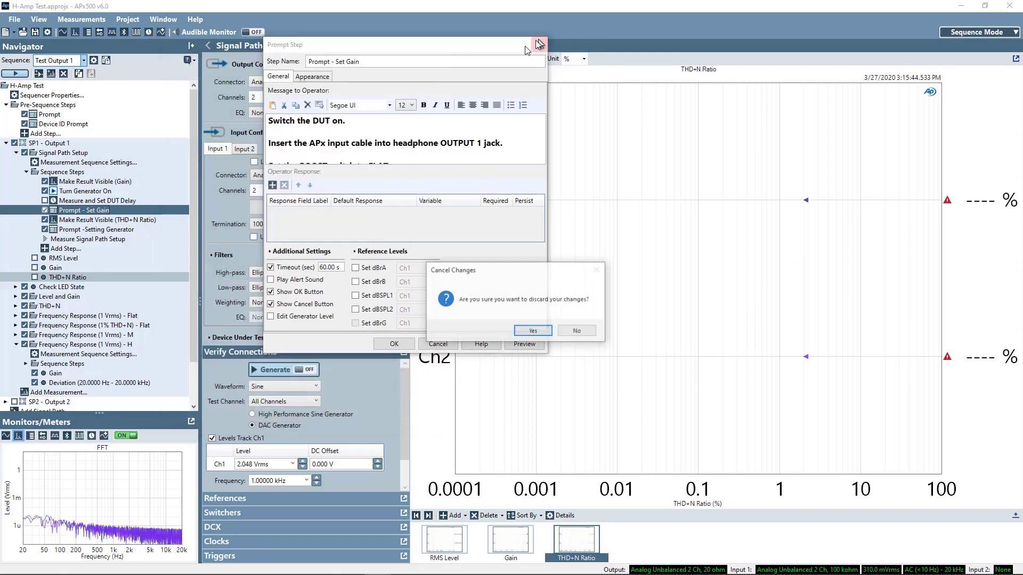
pyautogui.click(534, 332)
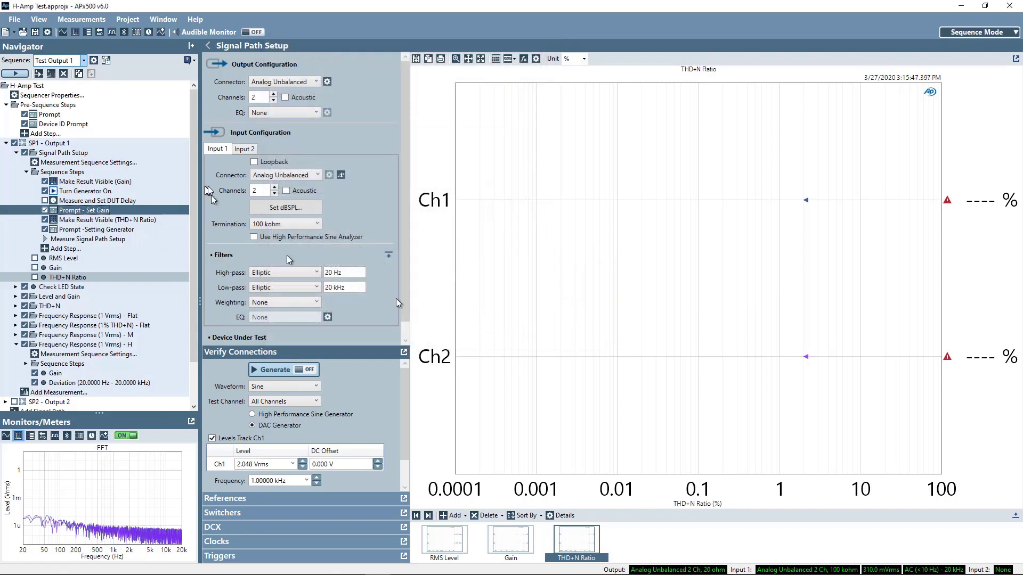
pyautogui.doubleClick(91, 220)
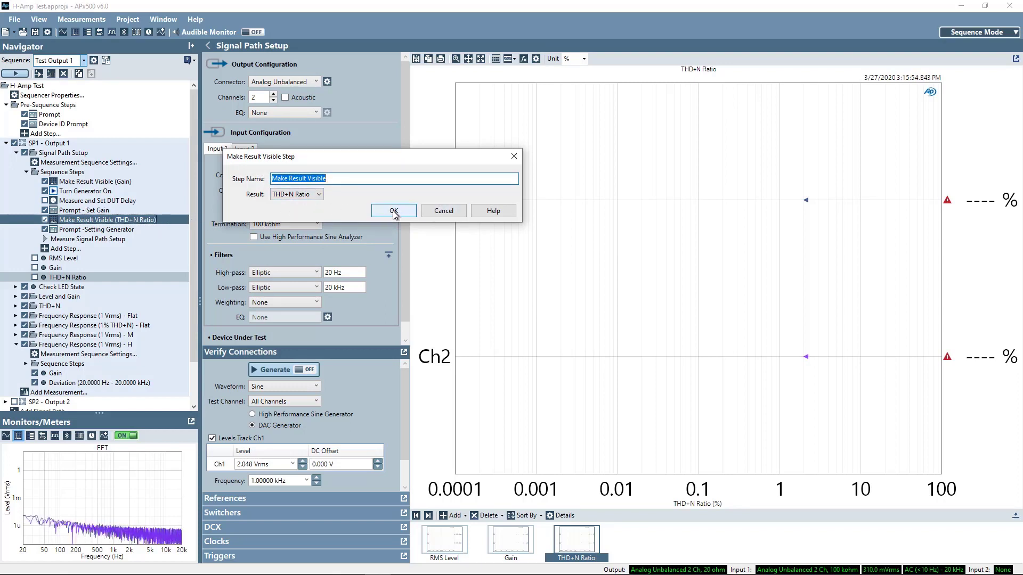
pyautogui.click(514, 156)
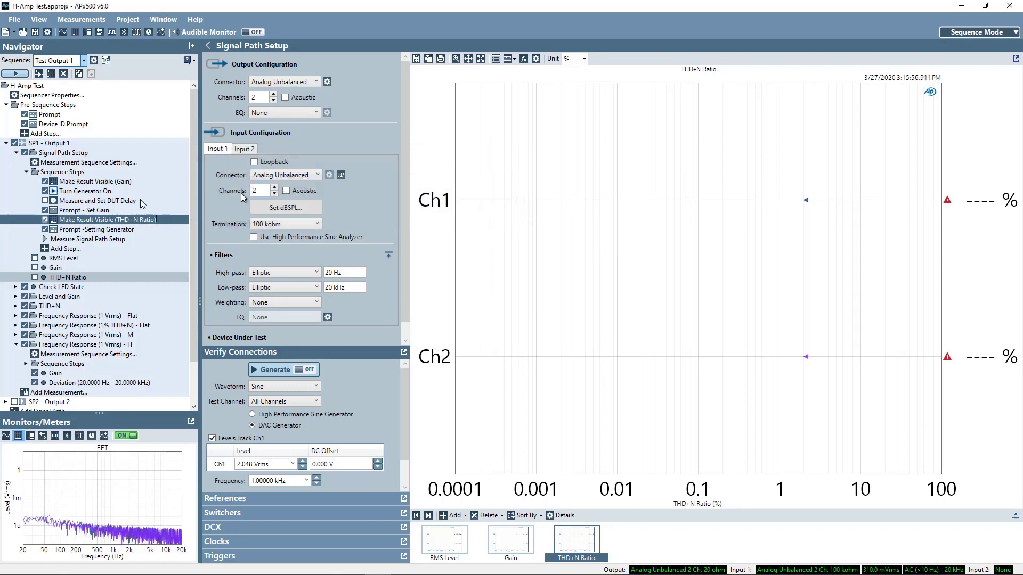
# Step: Check the Prompt -Setting Generator step: 'Setting Generator to 1% THD+N on Ch1.' with a 2-second timeout
pyautogui.doubleClick(107, 229)
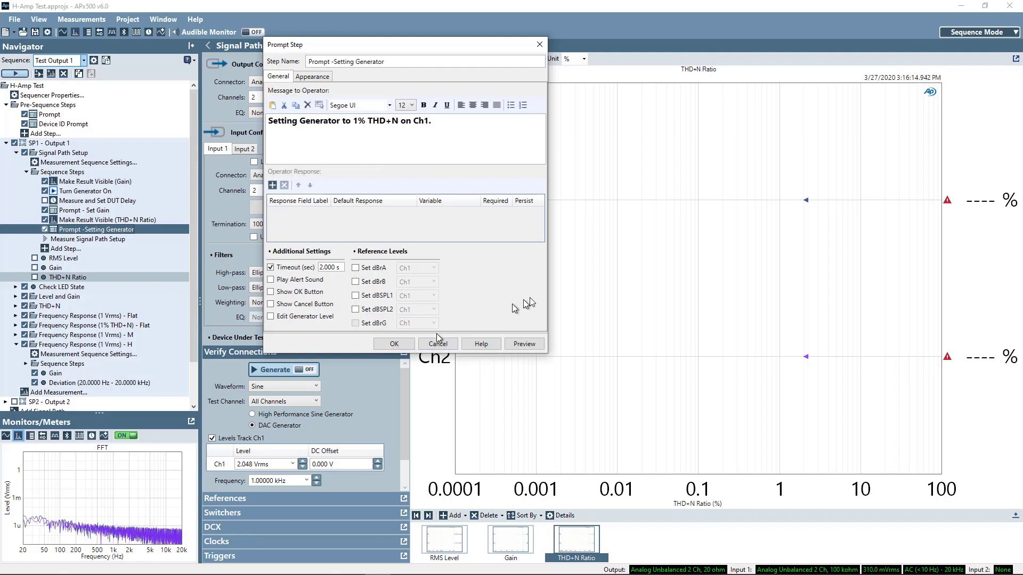
pyautogui.click(398, 344)
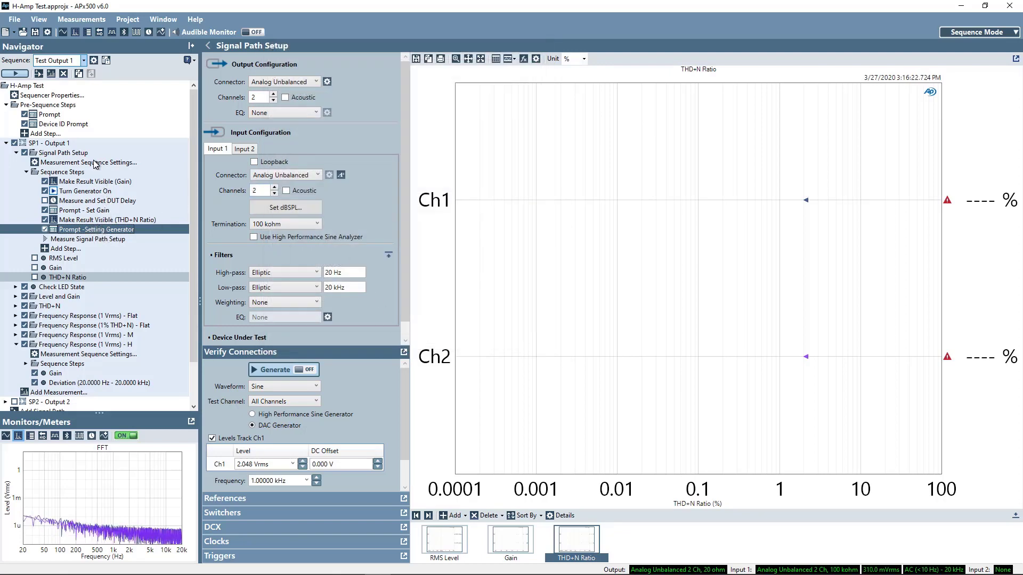
# Step: Confirm the Signal Path Setup sequence settings: Auto Set Generator Level on, Continue Sequence on failure
pyautogui.click(95, 162)
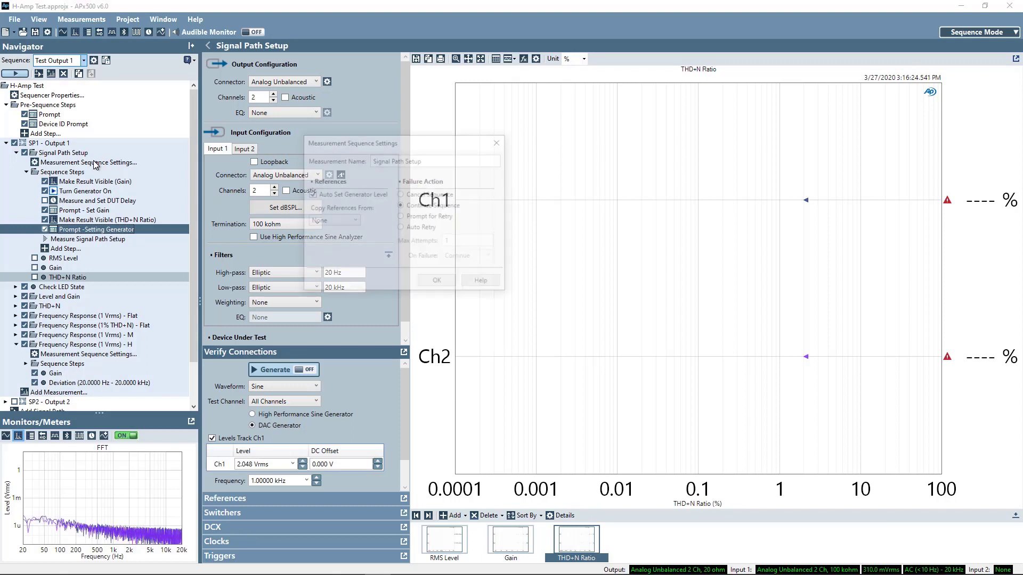
pyautogui.moveTo(452, 140); pyautogui.dragTo(374, 114)
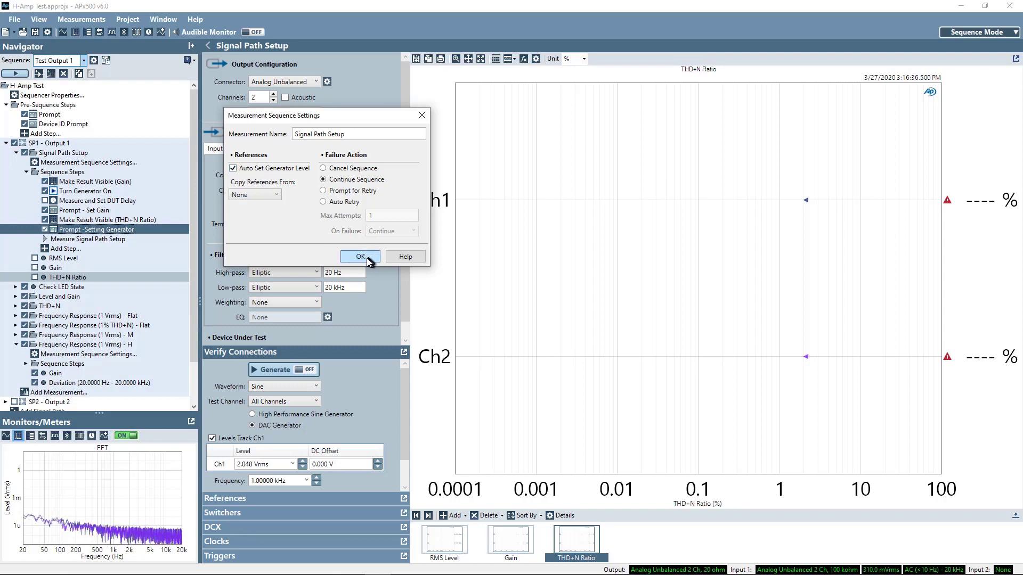
pyautogui.click(422, 115)
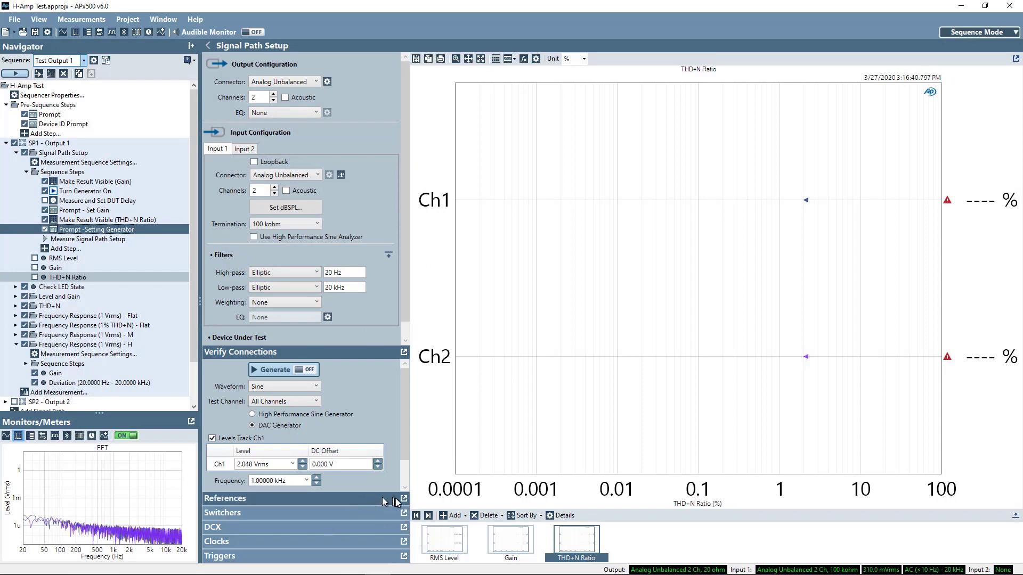
# Step: Review the References and Auto Gen Level targeting 1% THD+N on Ch1, then undock Verify Connections
pyautogui.click(405, 500)
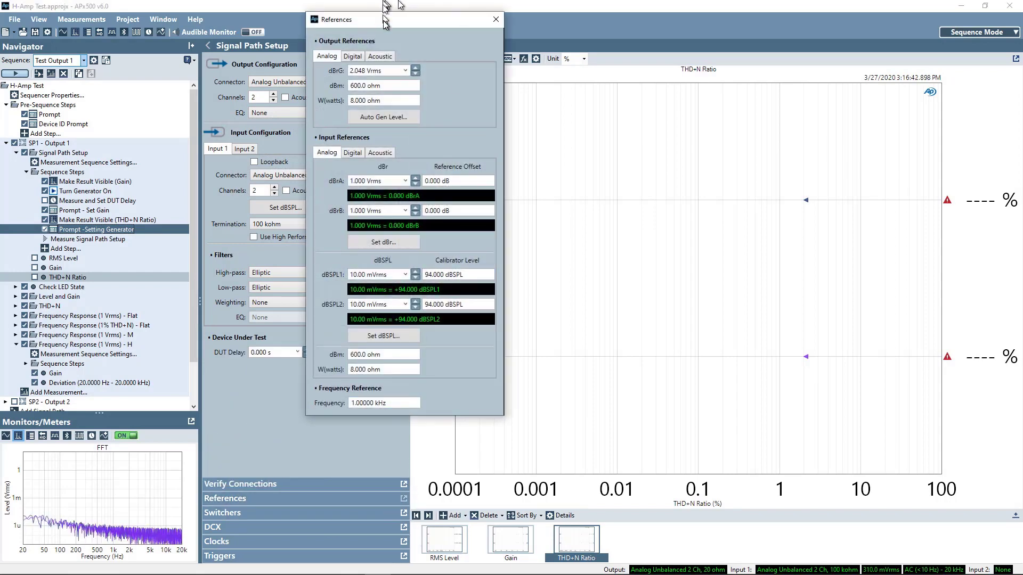
pyautogui.moveTo(385, 20); pyautogui.dragTo(360, 34)
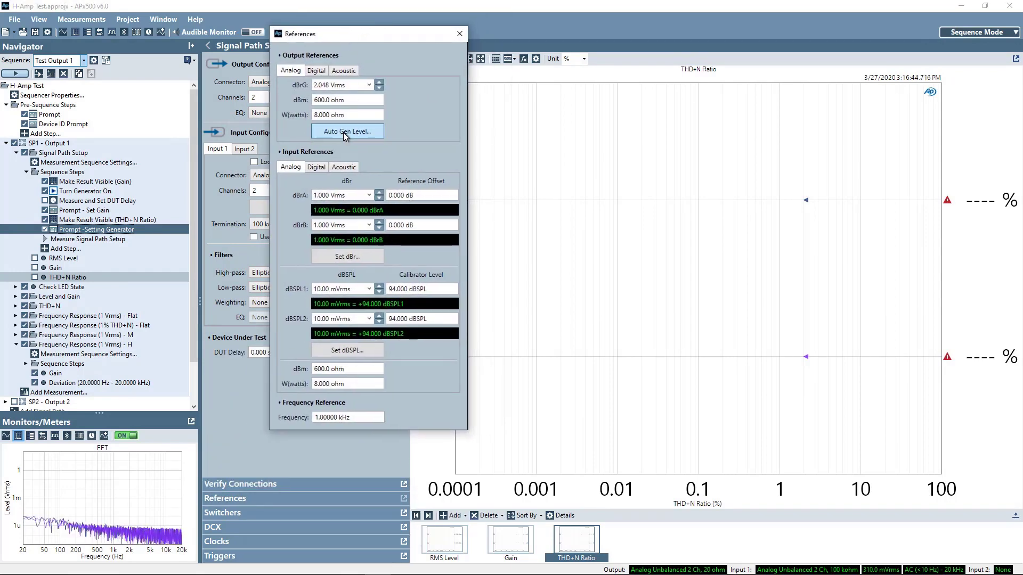
pyautogui.click(343, 133)
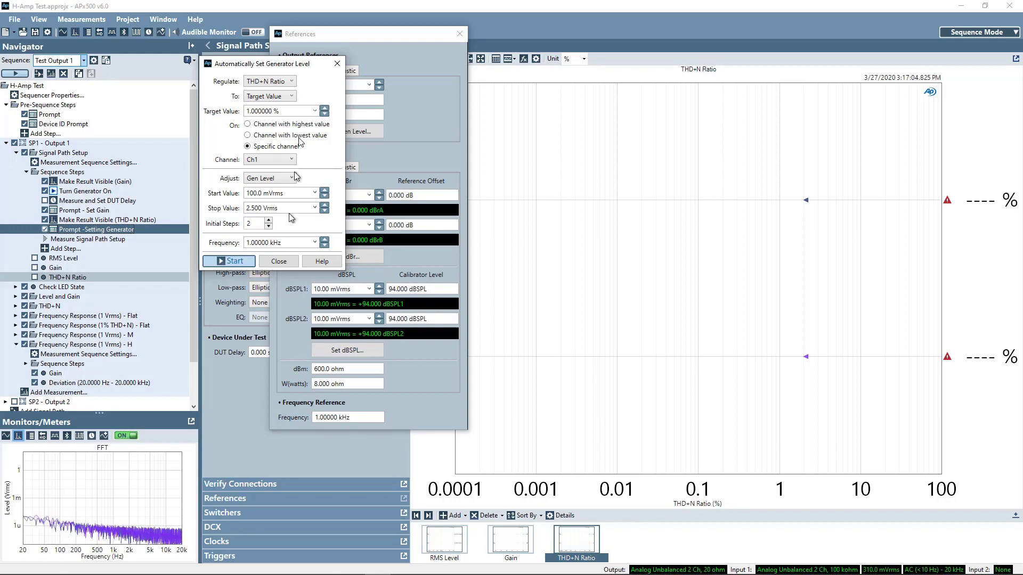
pyautogui.click(279, 261)
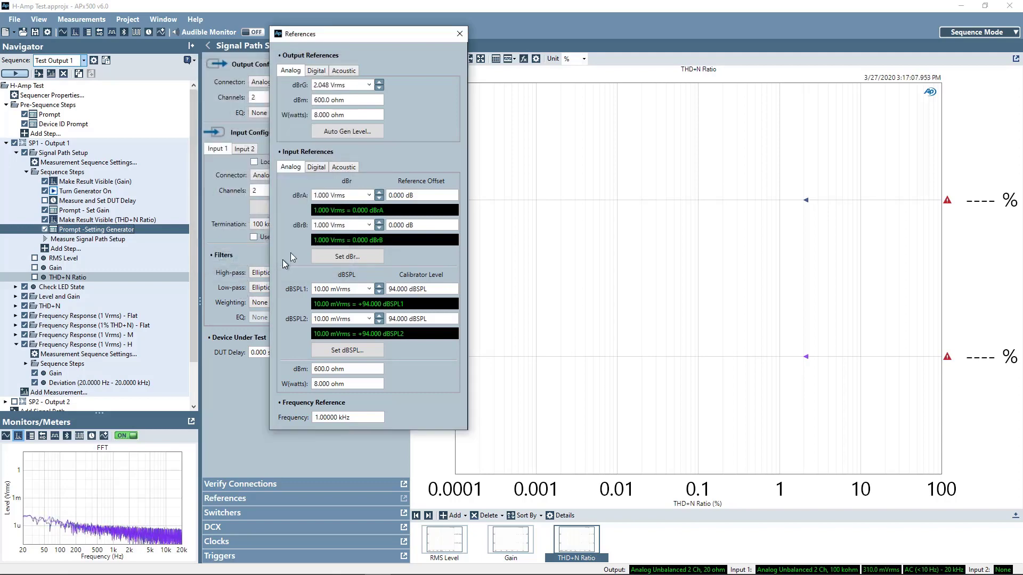
pyautogui.click(459, 34)
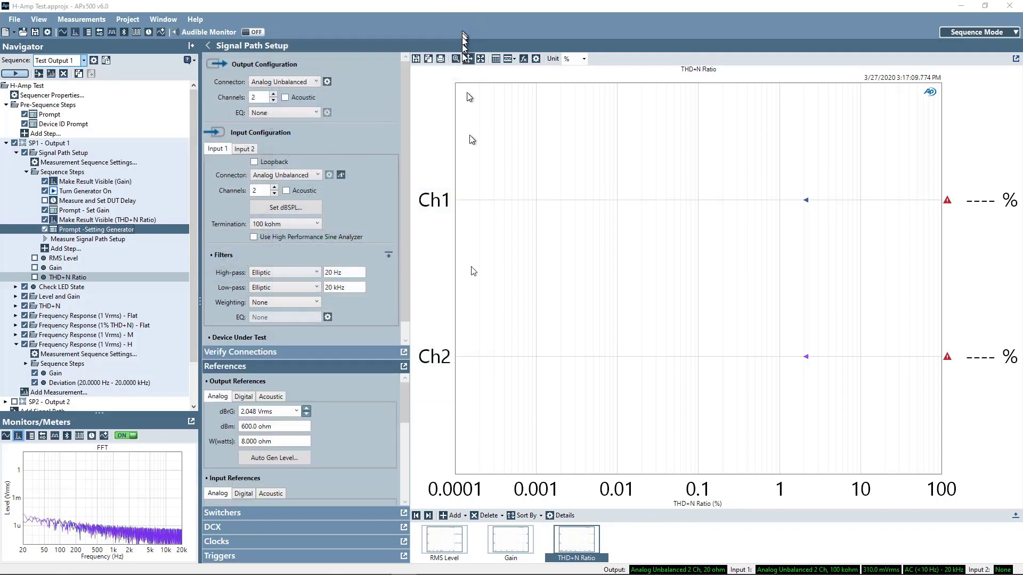
pyautogui.click(404, 352)
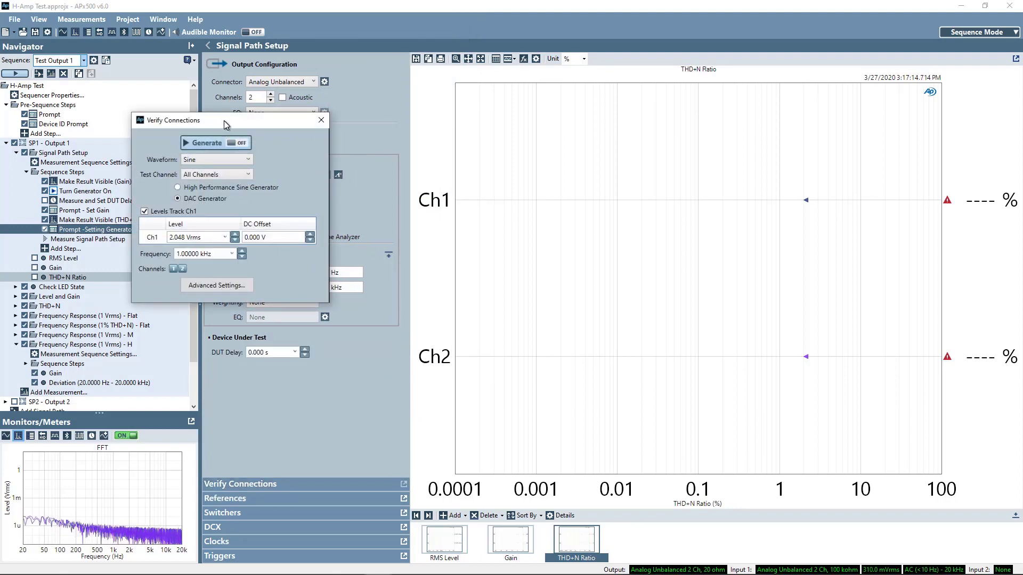
# Step: Change the Verify Connections Ch1 generator level from 2.048 Vrms to 0.000 dBrG
pyautogui.moveTo(224, 120); pyautogui.dragTo(285, 88)
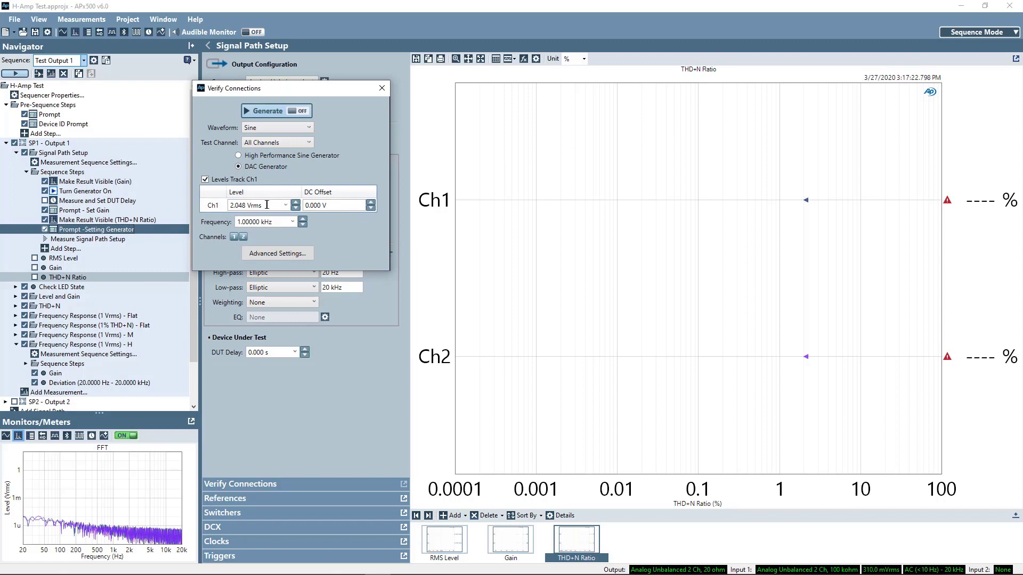
pyautogui.click(286, 206)
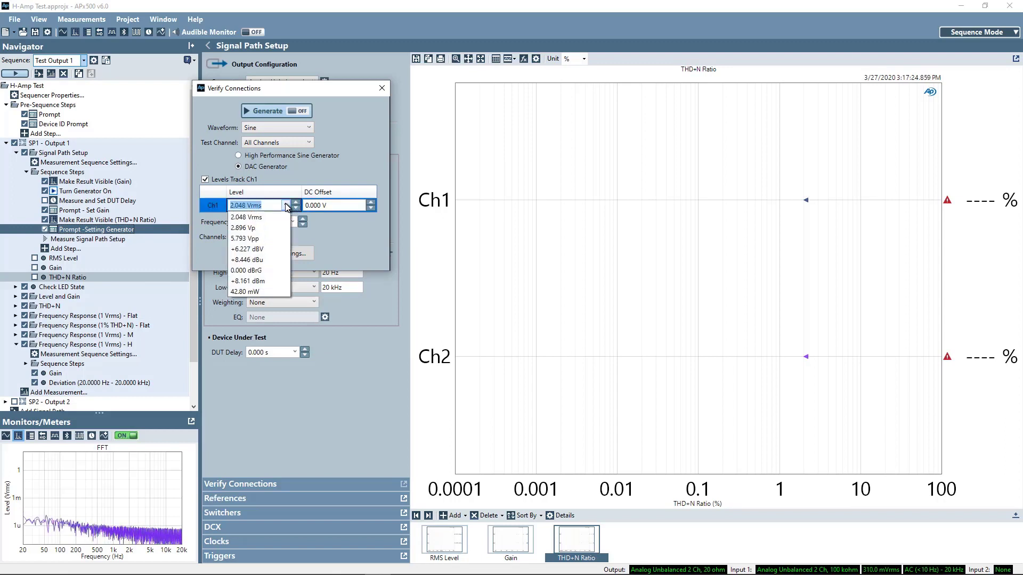
pyautogui.click(260, 270)
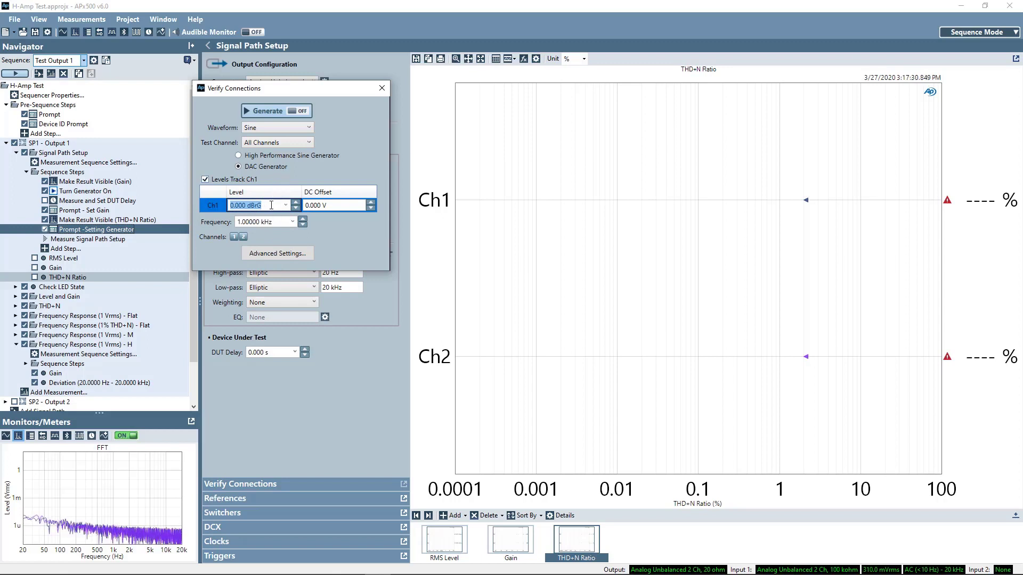
pyautogui.click(383, 89)
# Step: Check the Frequency Response (1% THD+N) - Flat generator level: -0.000 dBrG over a 20 Hz–20 kHz sweep
pyautogui.click(88, 326)
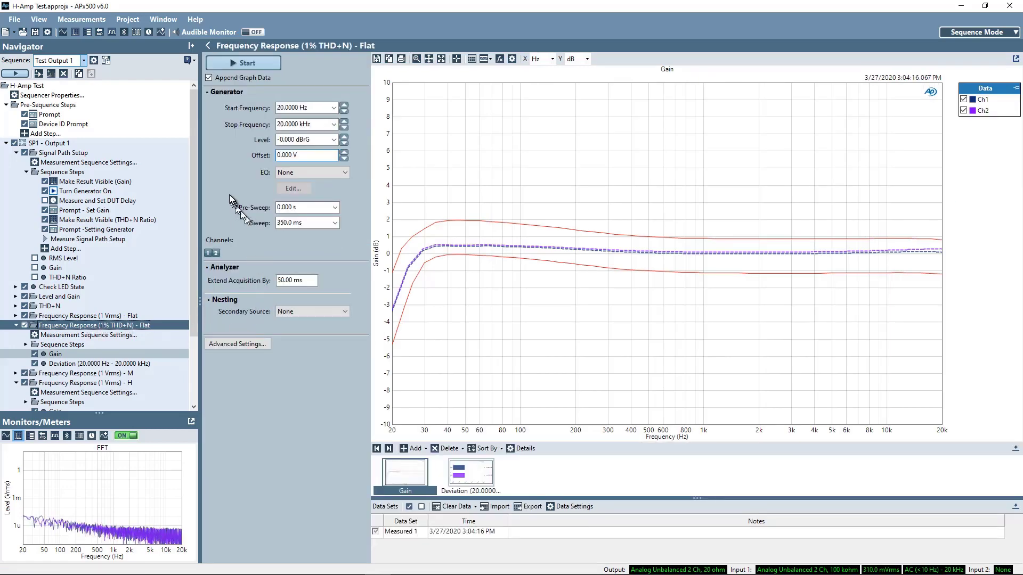
pyautogui.moveTo(327, 139)
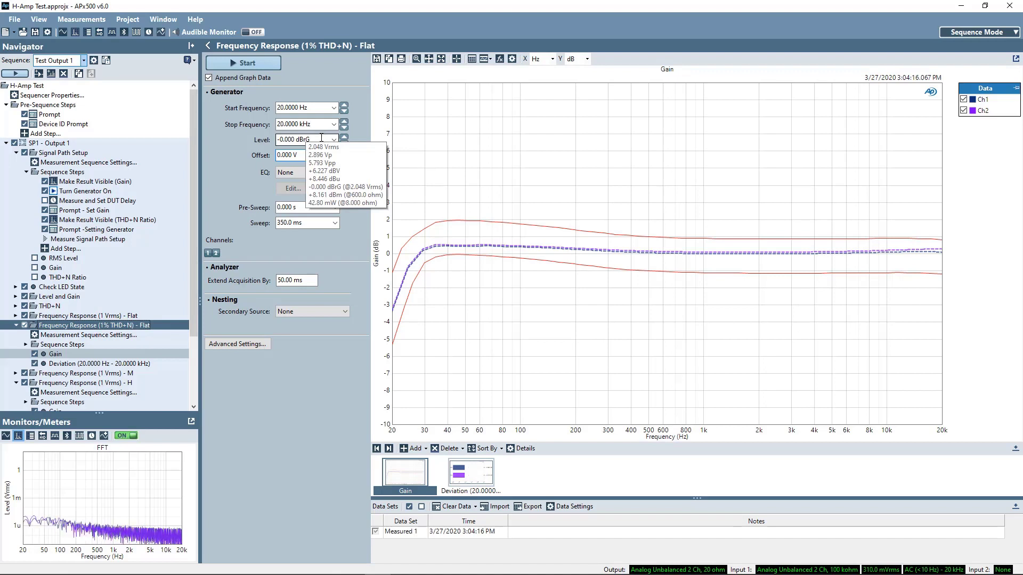
pyautogui.click(295, 140)
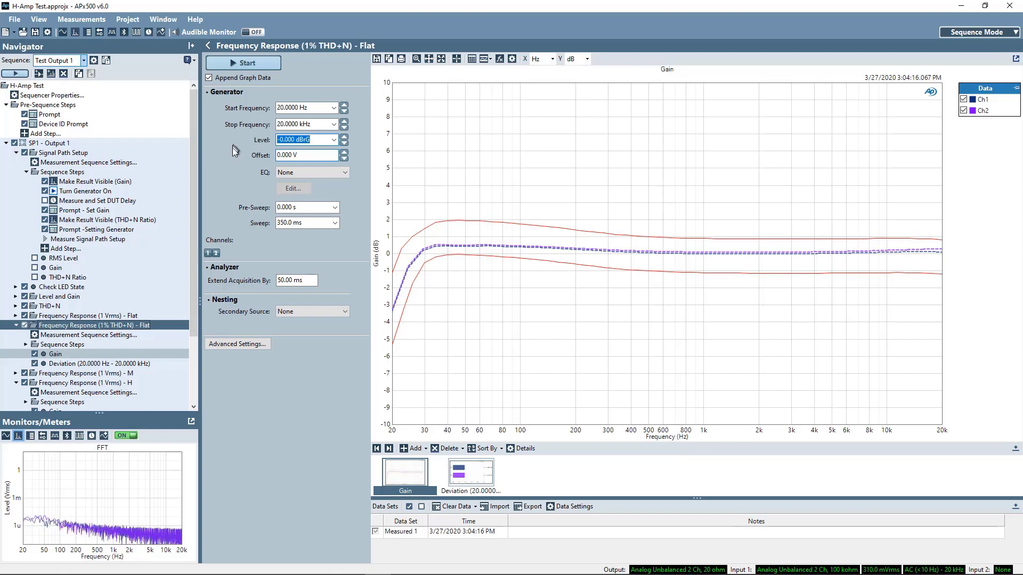
pyautogui.scroll(-3, 193, 185)
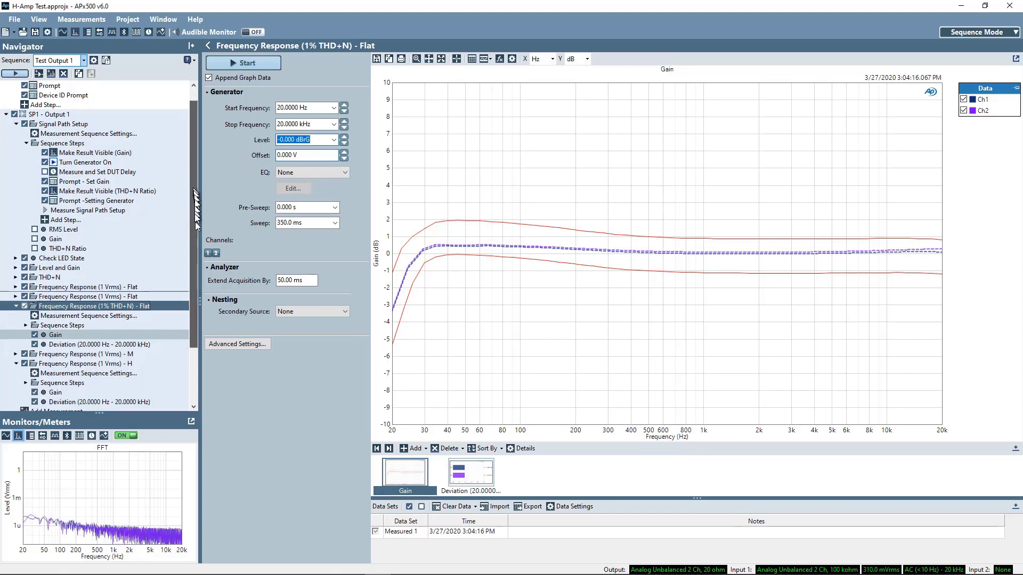